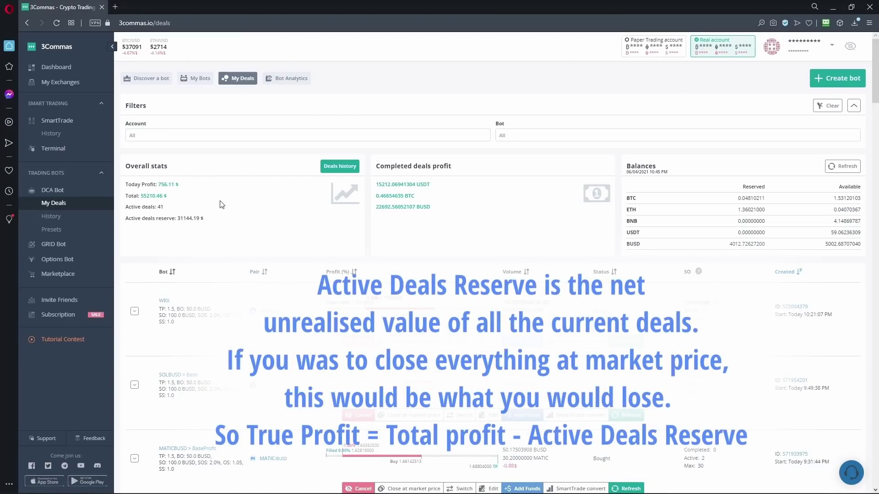
- Reload My Deals to show 37 active deals, 55534.75 $ profit and 28774.06 $ reserve
click(54, 204)
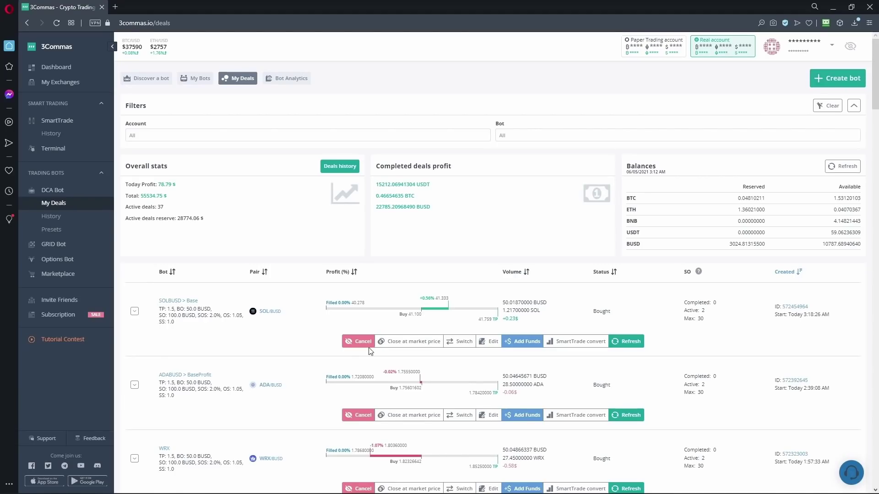
scroll(384, 323, down, 1)
scroll(383, 324, down, 2)
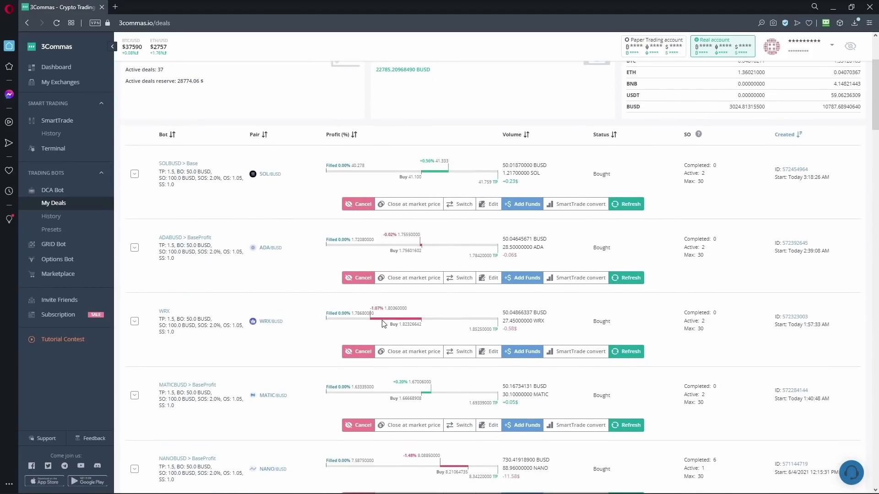
scroll(320, 261, up, 2)
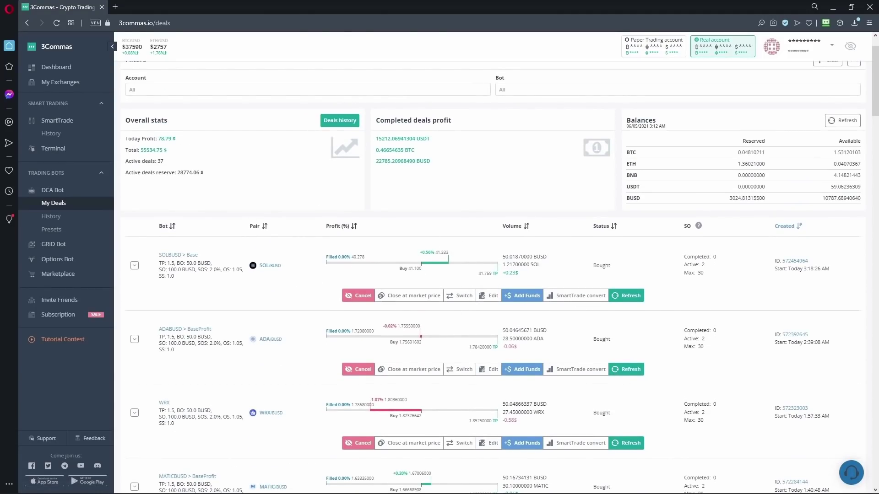
- Go to My Bots, select all DCA bots and look through the Statistics charts
click(53, 190)
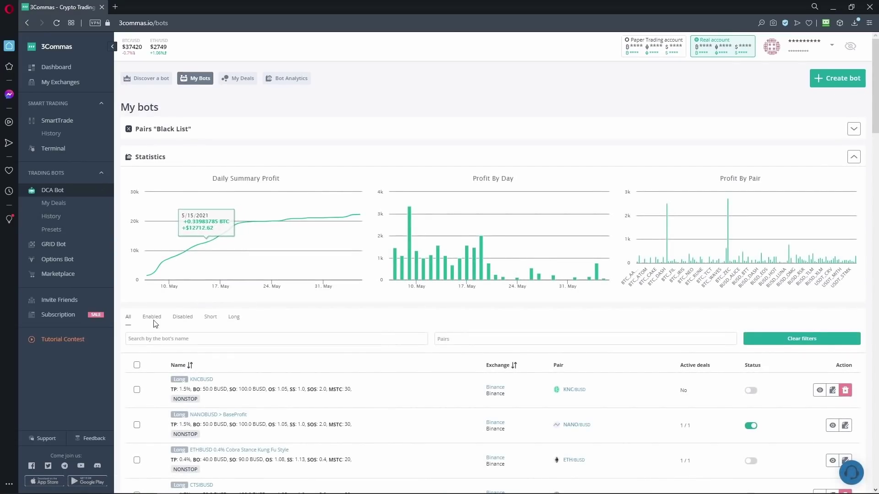
click(137, 365)
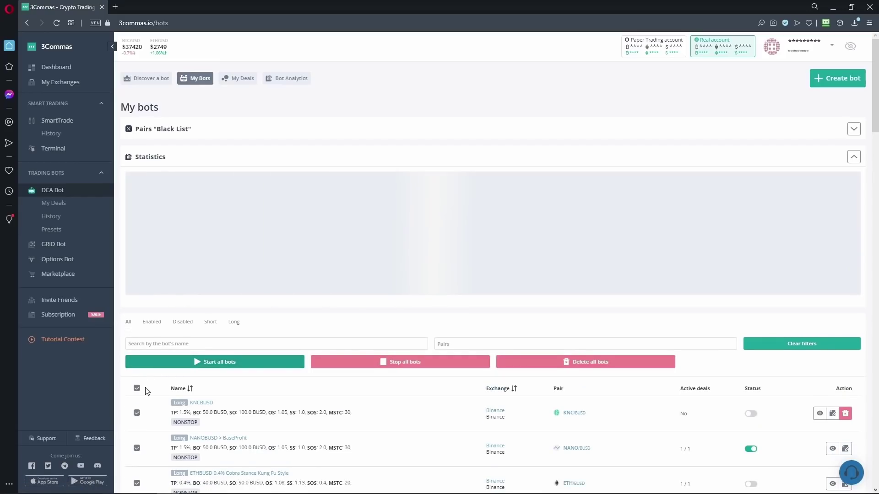
scroll(261, 329, down, 3)
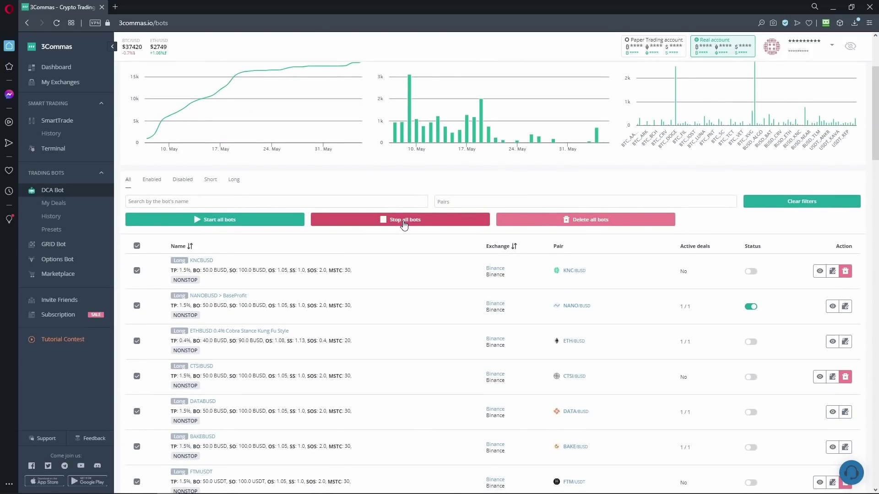
scroll(465, 302, down, 20)
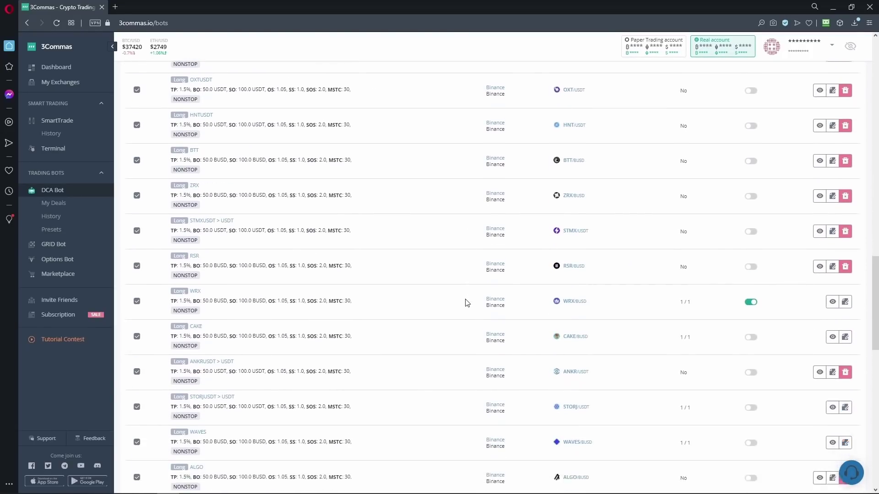
scroll(465, 302, down, 10)
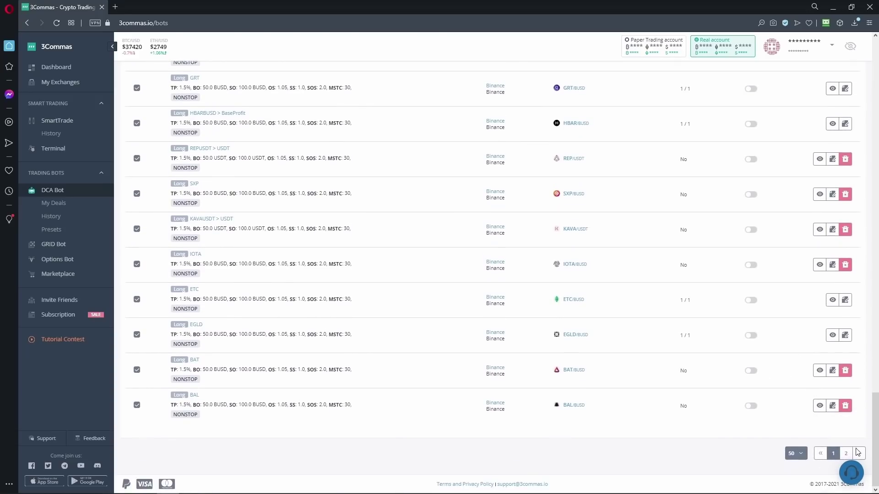
click(846, 453)
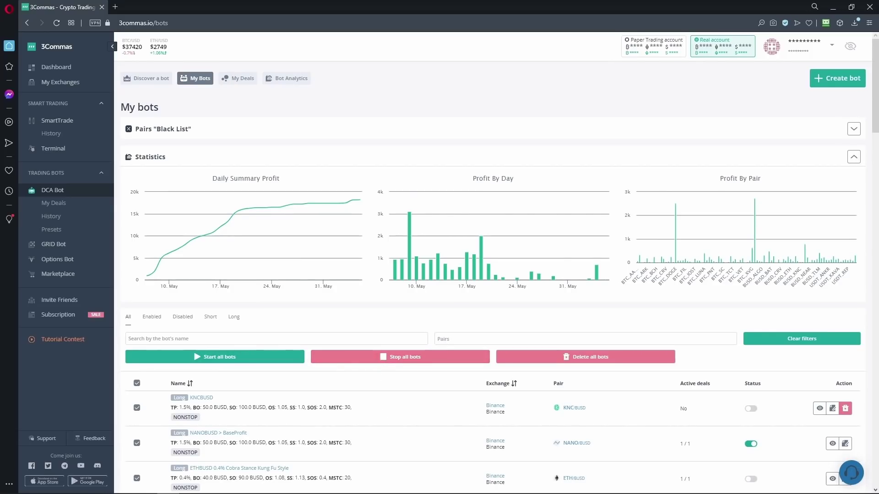
scroll(334, 418, down, 2)
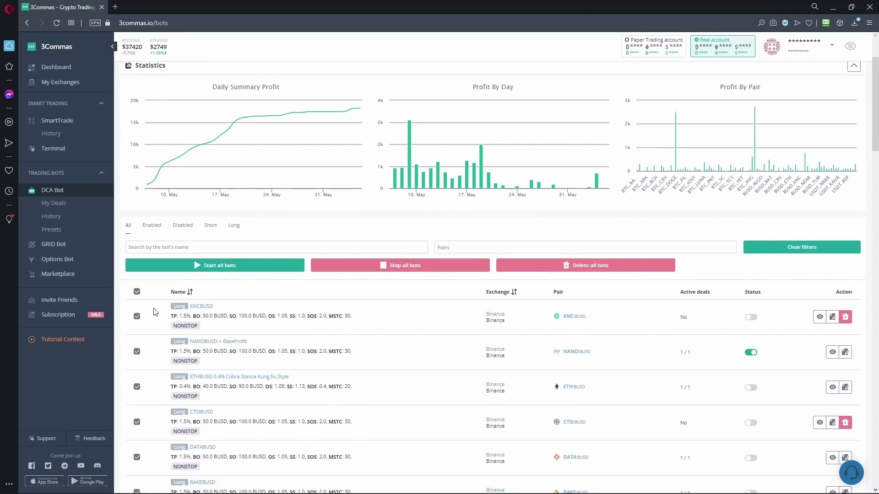
- Filter the statistics to the NANOBUSD bot, then deselect it to show all bots again
click(137, 292)
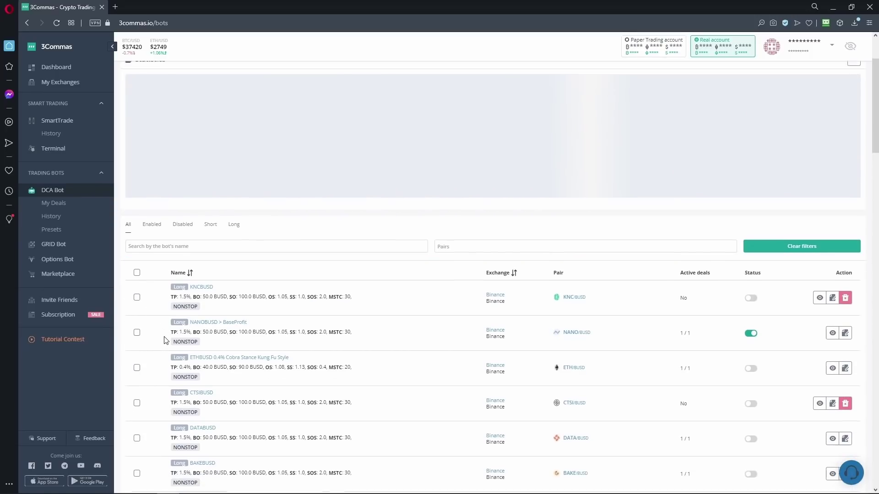
scroll(165, 340, down, 1)
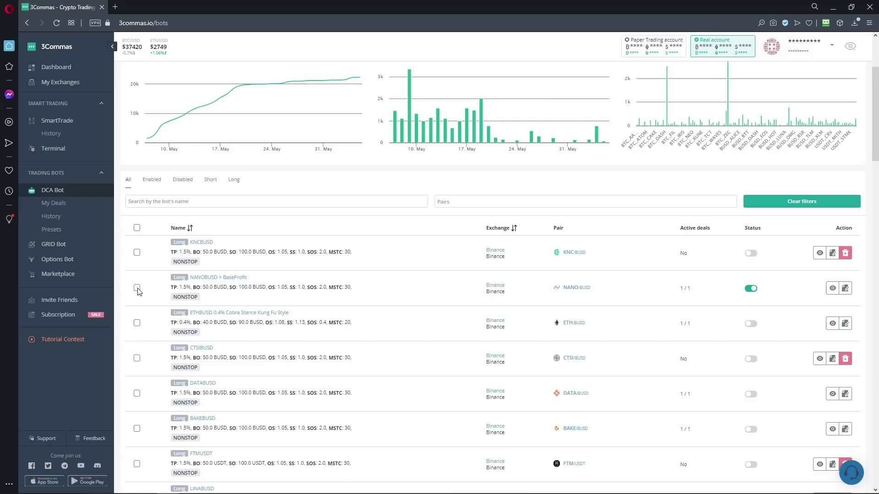
click(136, 288)
scroll(157, 372, down, 5)
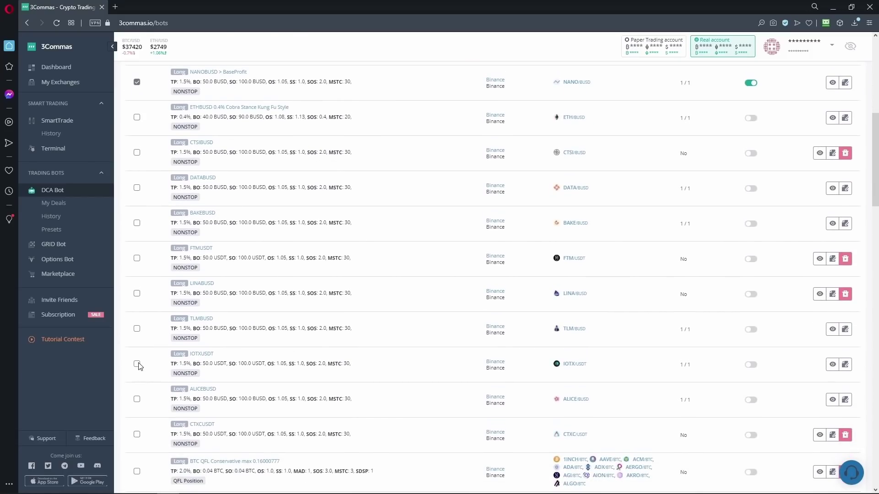
scroll(139, 386, down, 15)
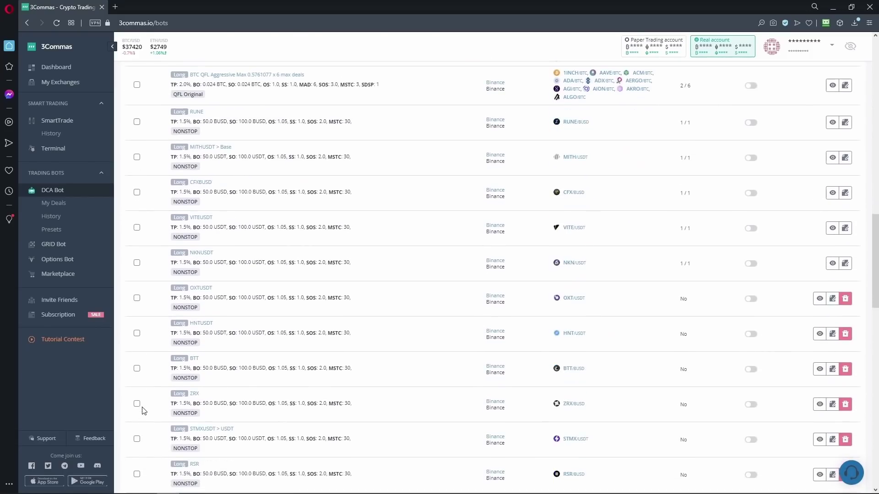
scroll(143, 411, down, 2)
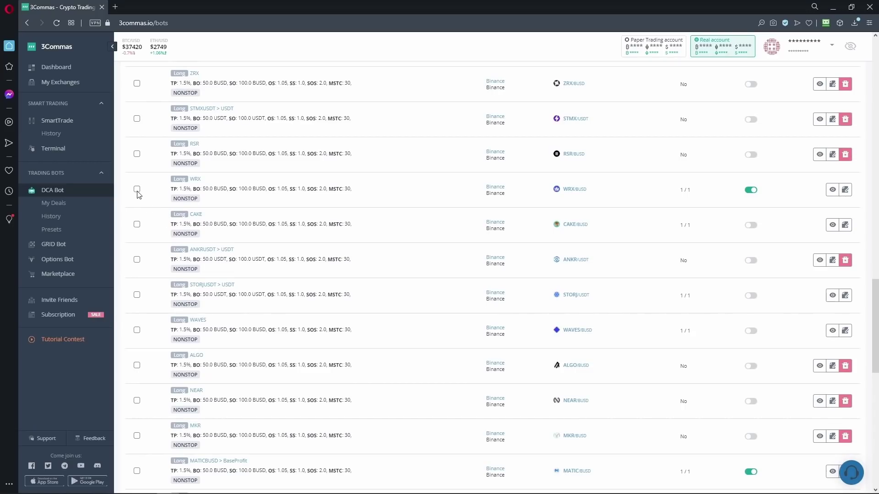
scroll(293, 259, up, 20)
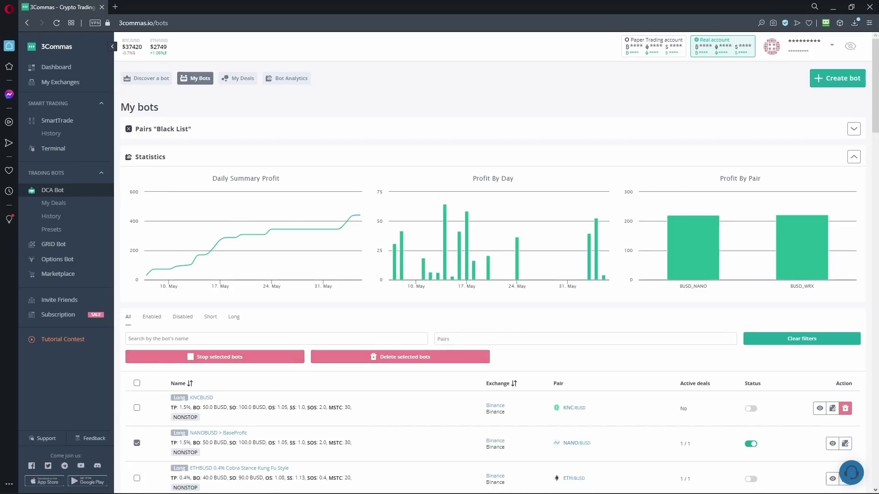
click(136, 443)
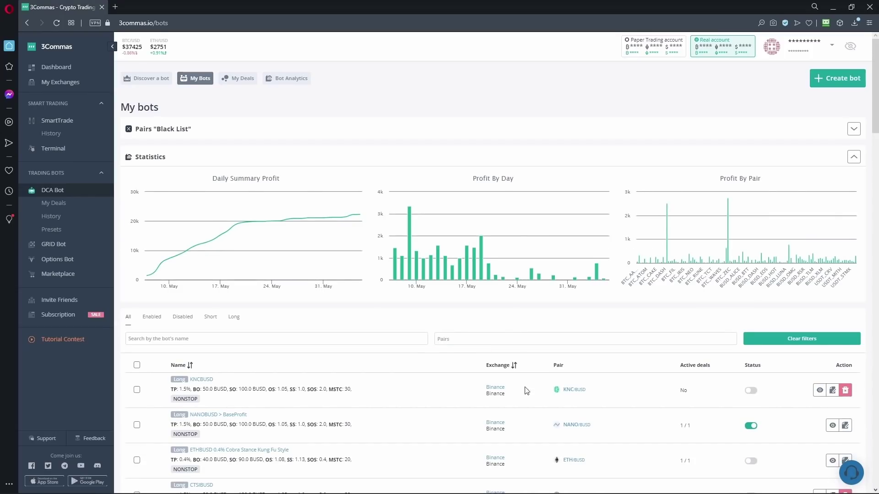
- Back on My Deals, check the WRX deal's Max safety trades count without saving changes
click(55, 203)
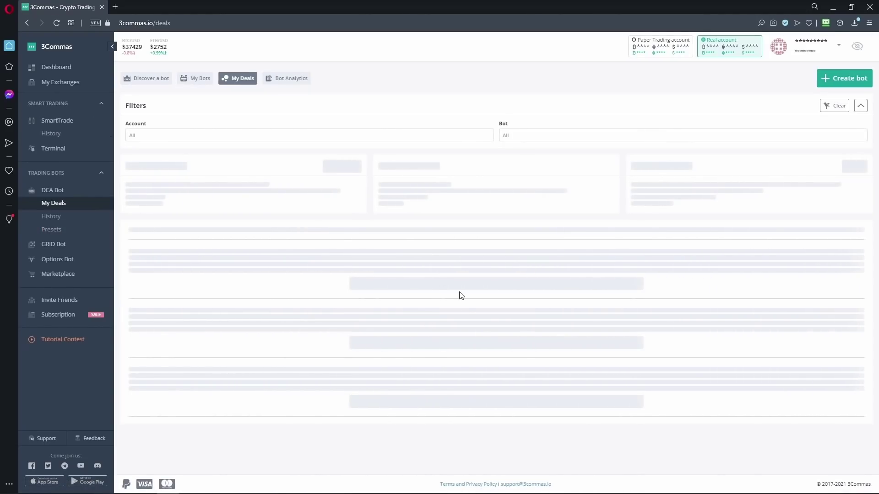
scroll(455, 322, down, 3)
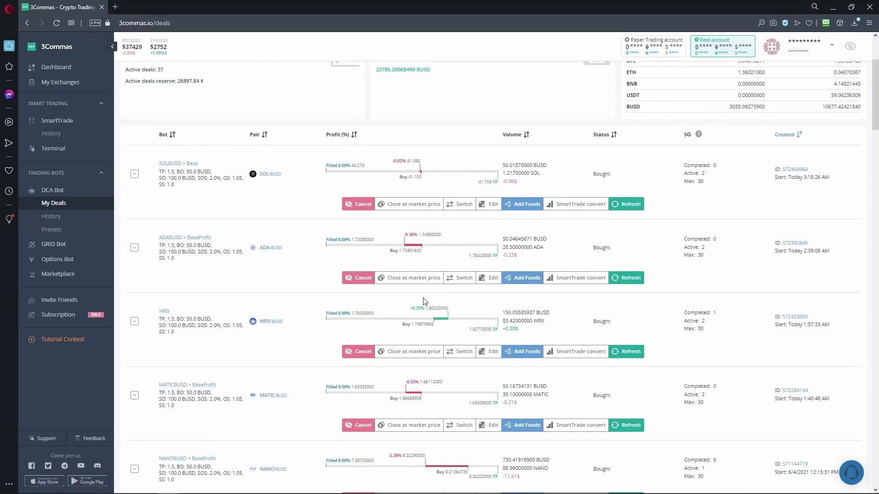
scroll(457, 260, down, 2)
scroll(457, 260, up, 2)
click(489, 353)
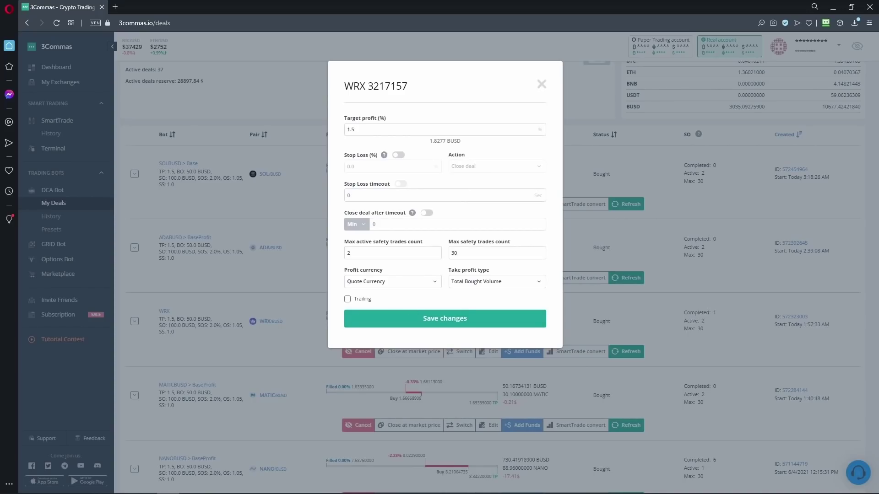
scroll(705, 275, down, 3)
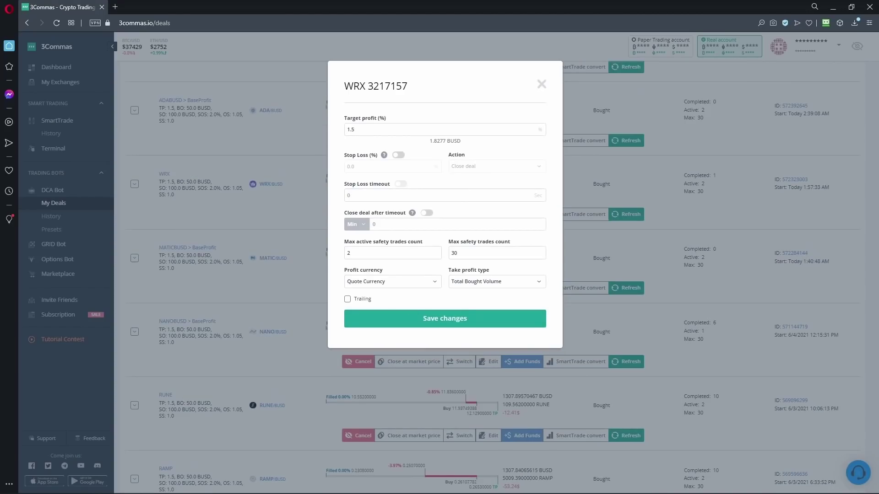
click(544, 84)
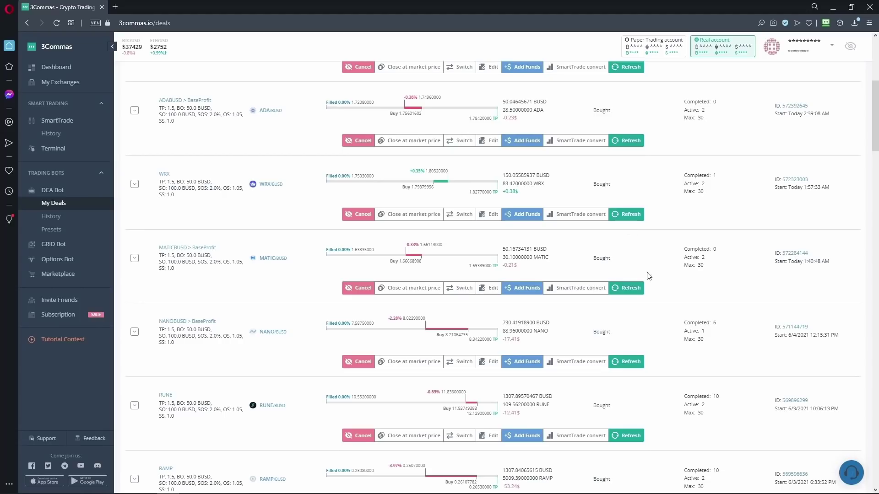
- Highlight the available BUSD balance and scroll down the deals list
scroll(667, 287, up, 5)
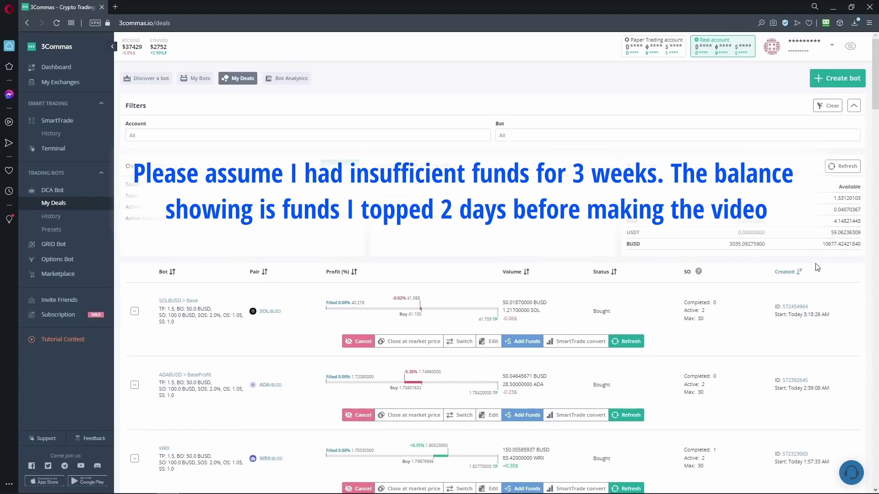
drag(858, 244, 857, 244)
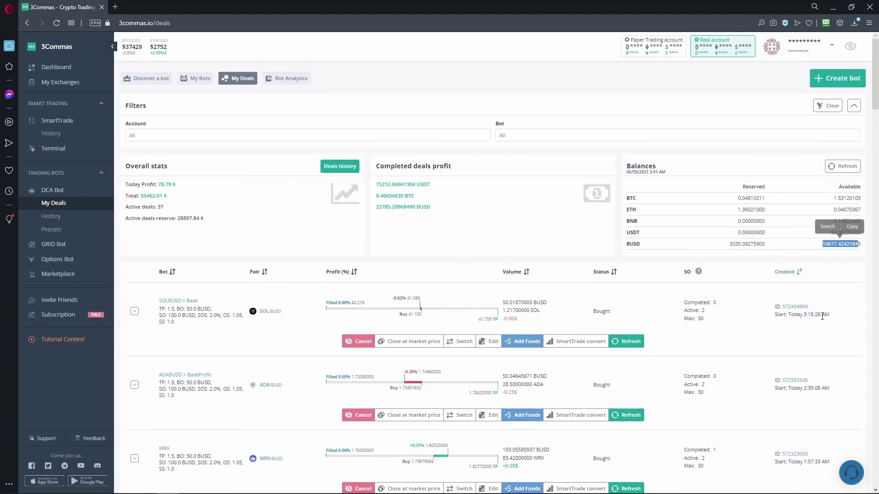
scroll(775, 334, down, 15)
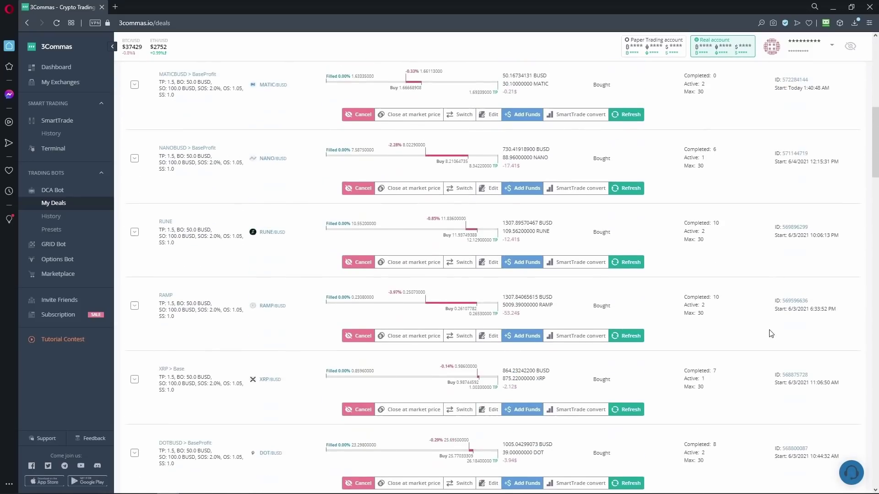
scroll(734, 393, down, 15)
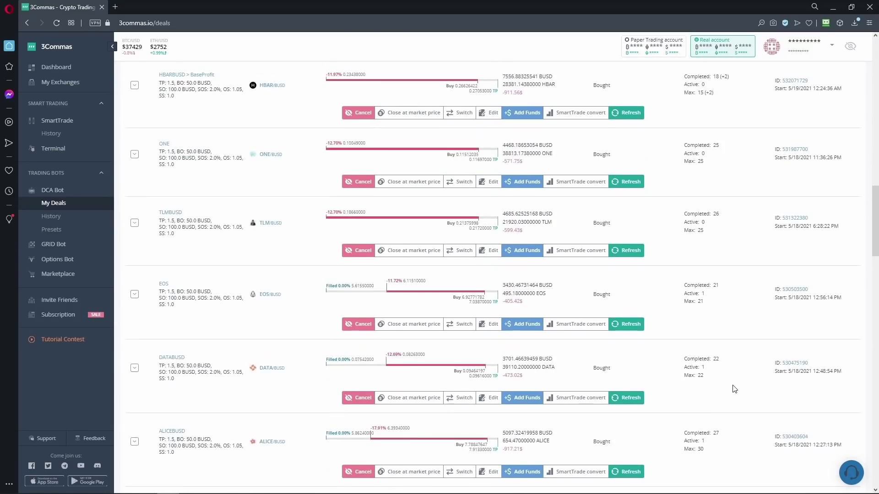
scroll(730, 386, down, 15)
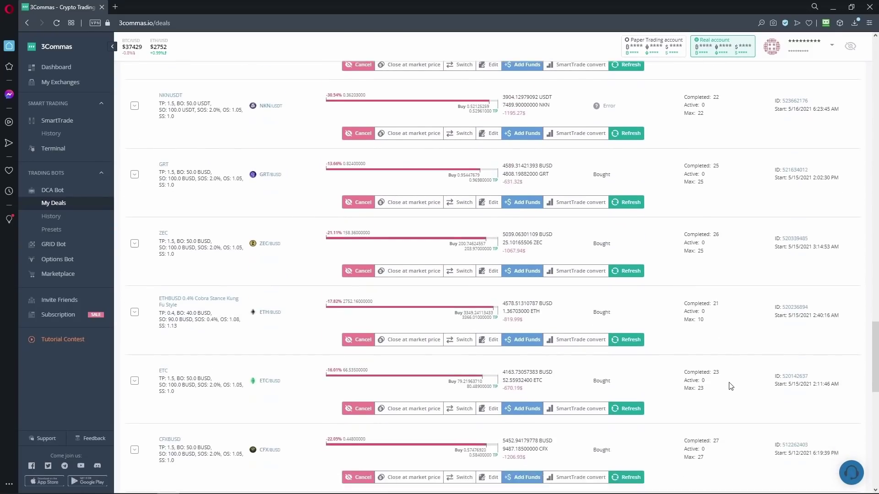
scroll(730, 387, down, 1)
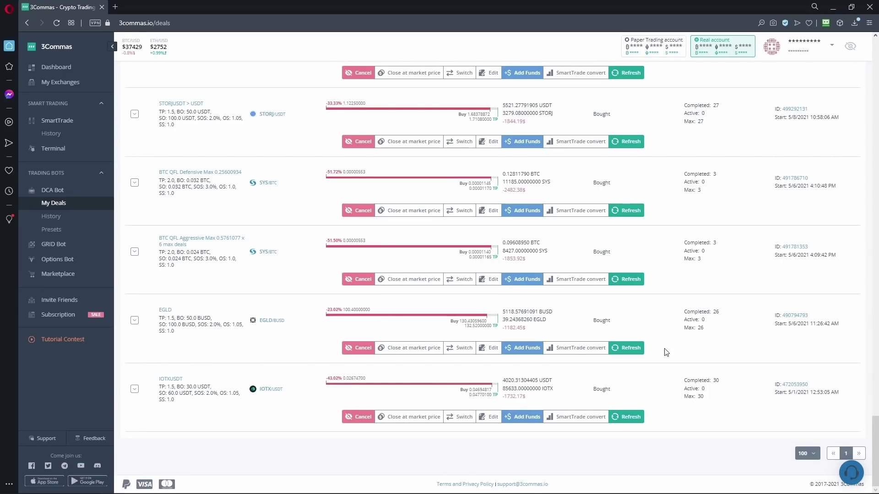
- Inspect the IOTXUSDT deal's completed count and deal ID, then open its IOTX/USDT chart
triple_click(696, 382)
click(720, 401)
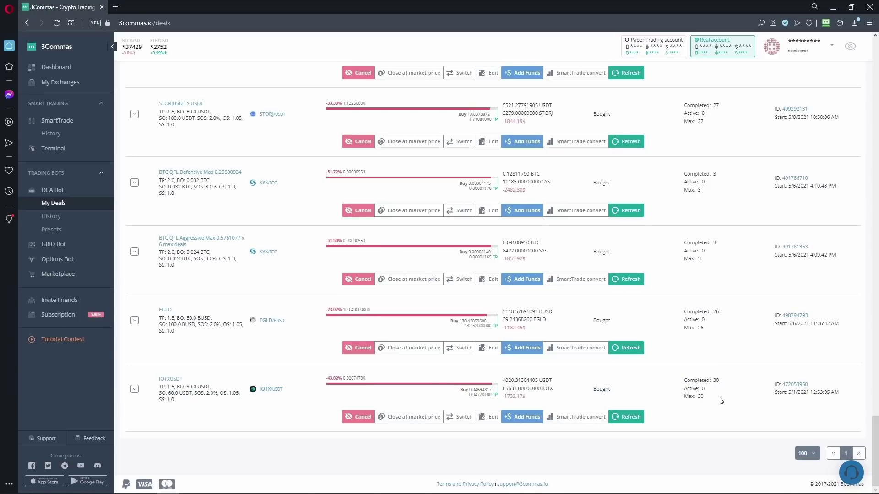
drag(690, 405, 684, 404)
click(687, 398)
click(717, 400)
triple_click(691, 380)
click(729, 408)
click(274, 389)
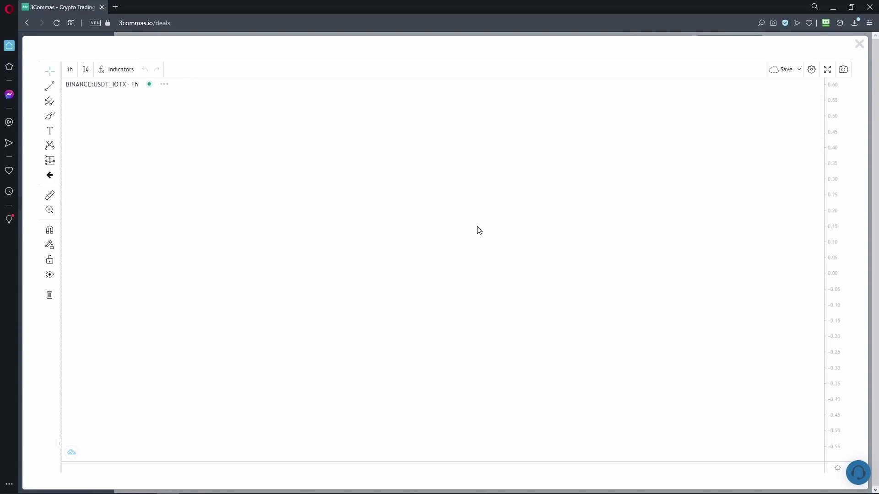
- Zoom and pan through the IOTX/USDT price history, then close the chart
scroll(262, 190, up, 4)
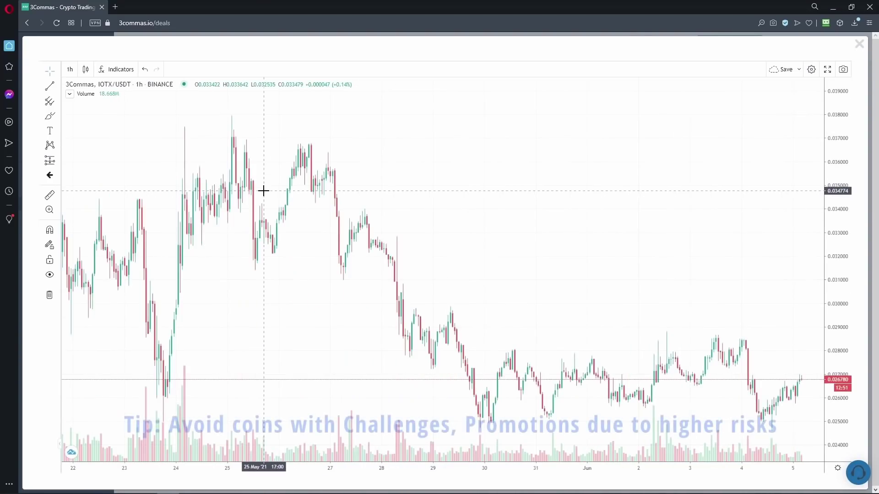
scroll(264, 190, down, 5)
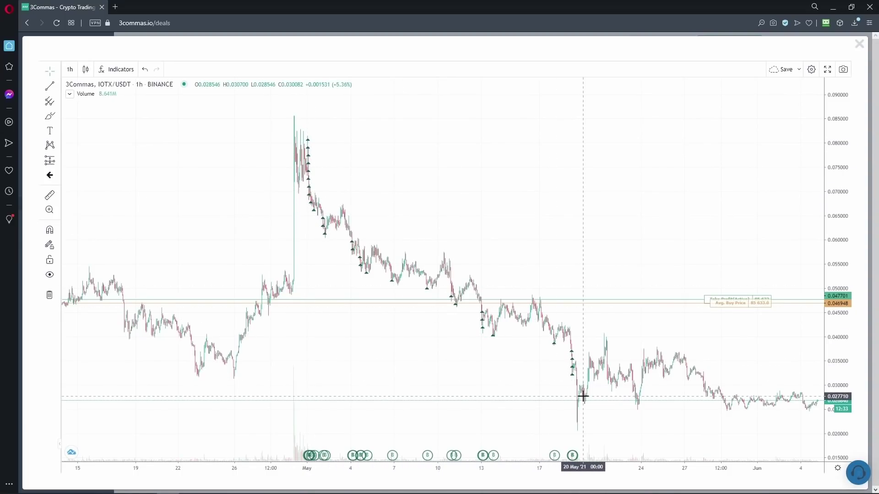
scroll(629, 354, down, 2)
scroll(702, 323, right, 6)
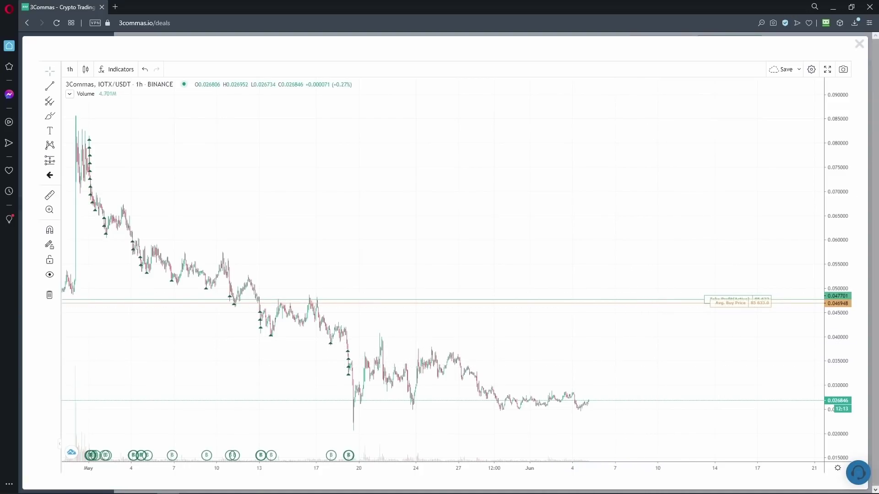
click(859, 46)
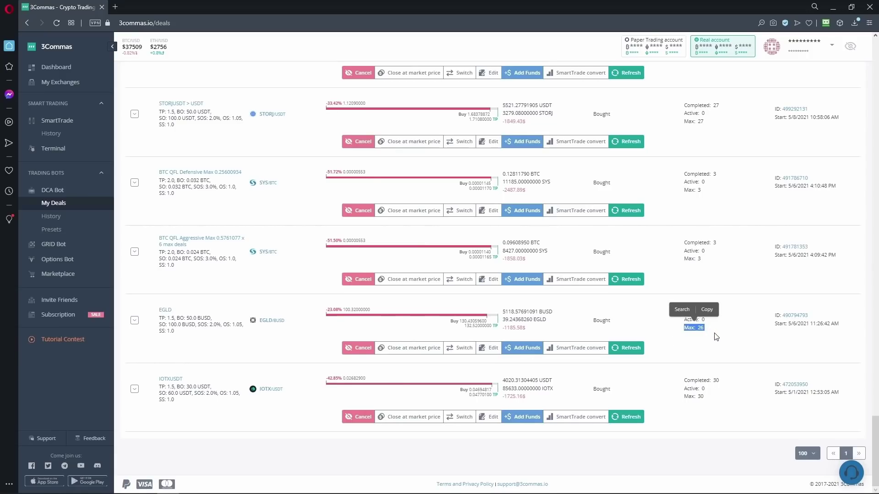
- Set the EGLD deal's max active safety trades to 2, keeping max safety trades 26, and save
click(725, 317)
drag(708, 310, 686, 313)
click(489, 351)
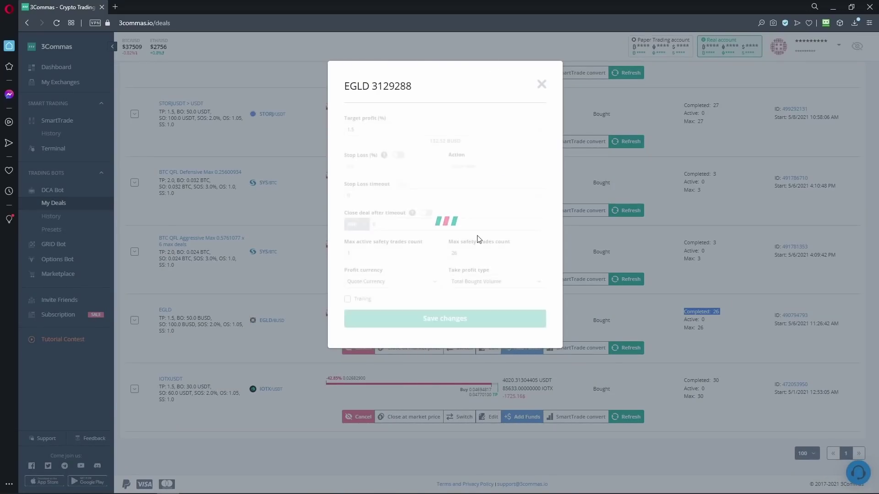
double_click(474, 249)
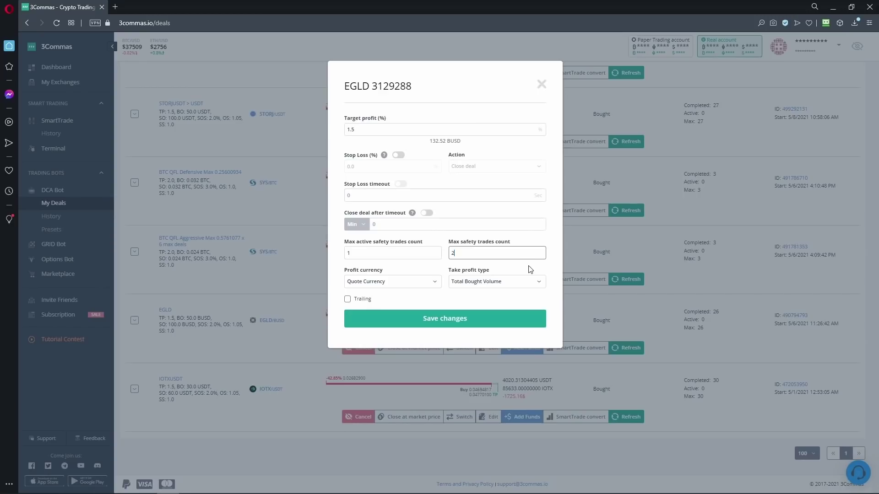
click(373, 250)
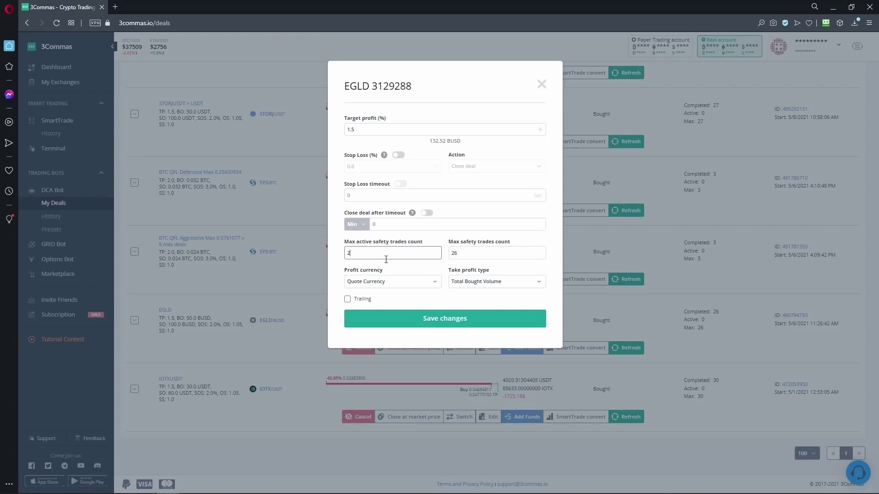
click(458, 317)
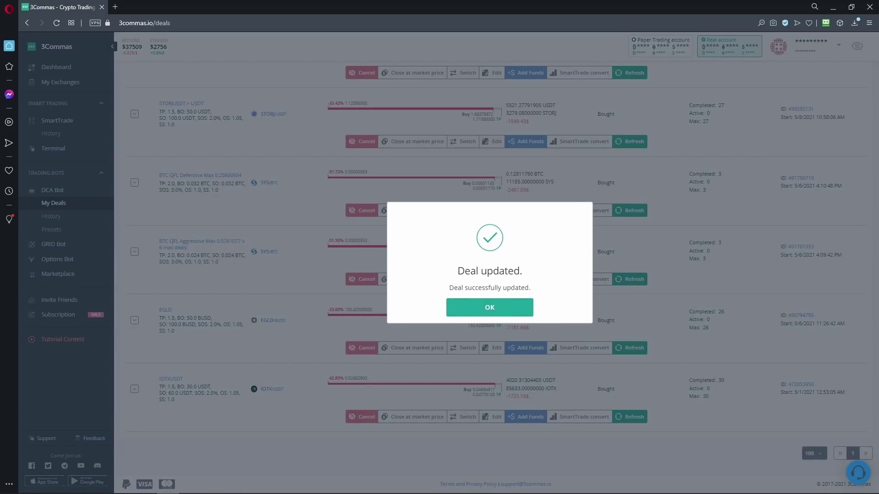
click(504, 310)
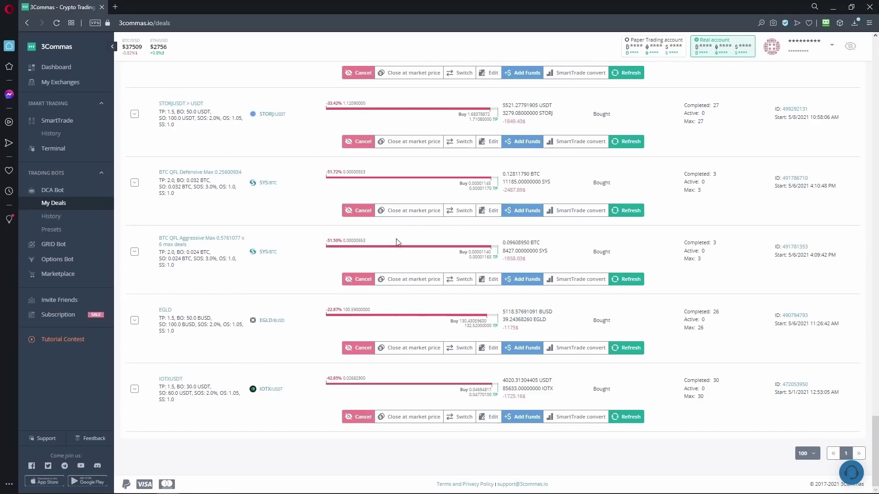
- Open the SYS/BTC 1D chart and zoom and pan back through its older price history
click(269, 252)
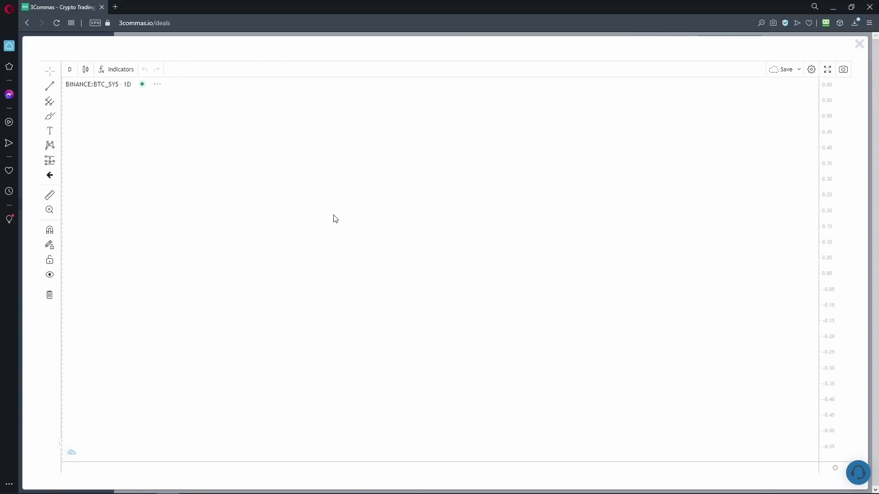
scroll(618, 249, up, 5)
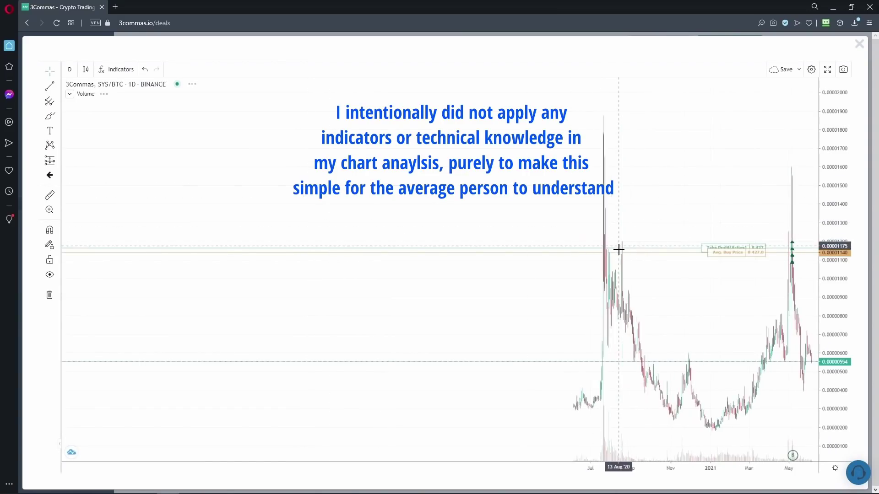
scroll(633, 257, up, 2)
drag(601, 314, 431, 308)
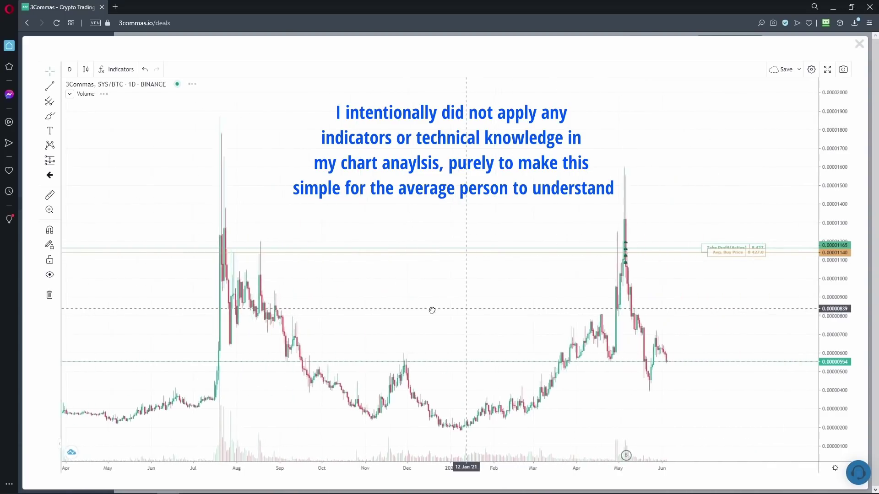
scroll(504, 274, up, 2)
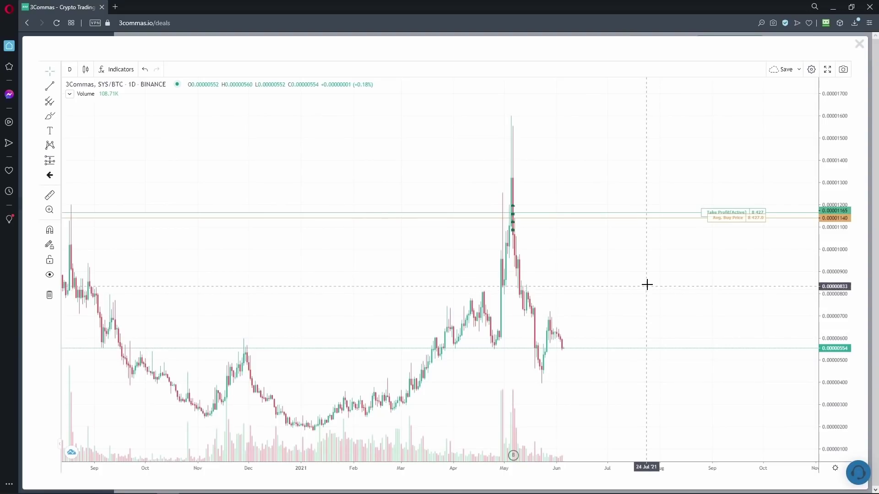
scroll(646, 280, down, 1)
scroll(647, 288, up, 1)
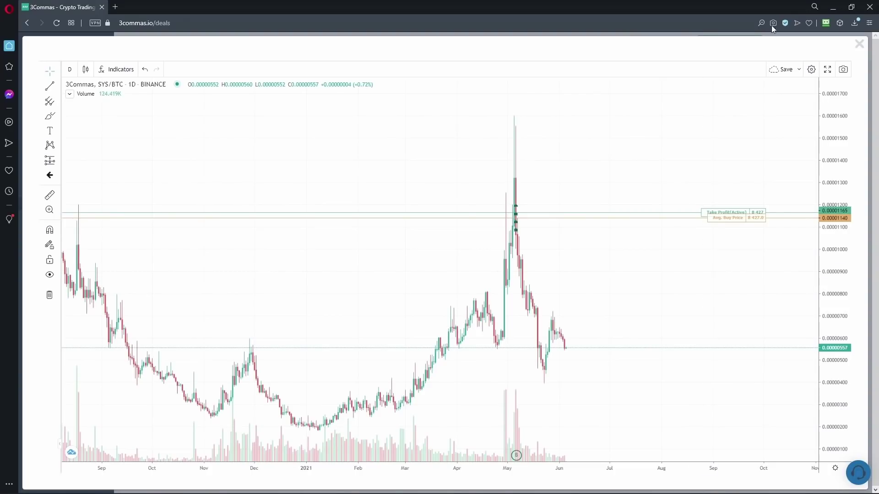
- Close the SYS/BTC chart, then zoom through the Defensive SYS/BTC deal's chart and close it
click(858, 44)
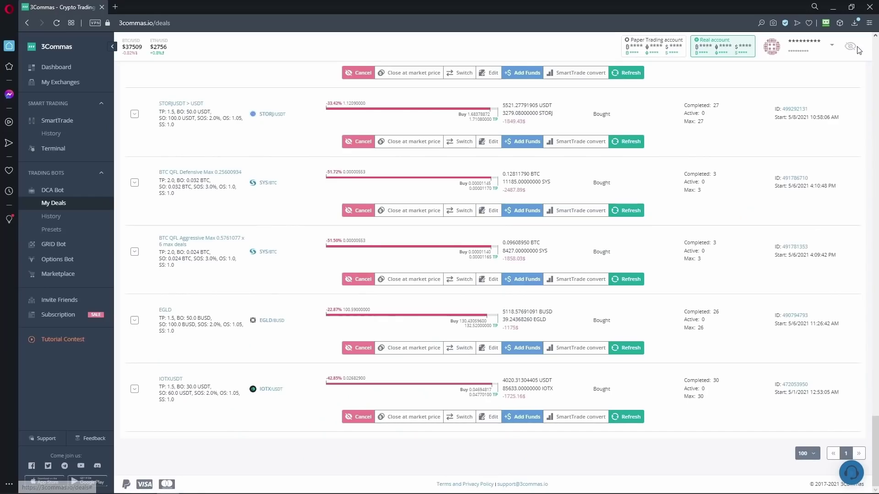
scroll(263, 201, up, 1)
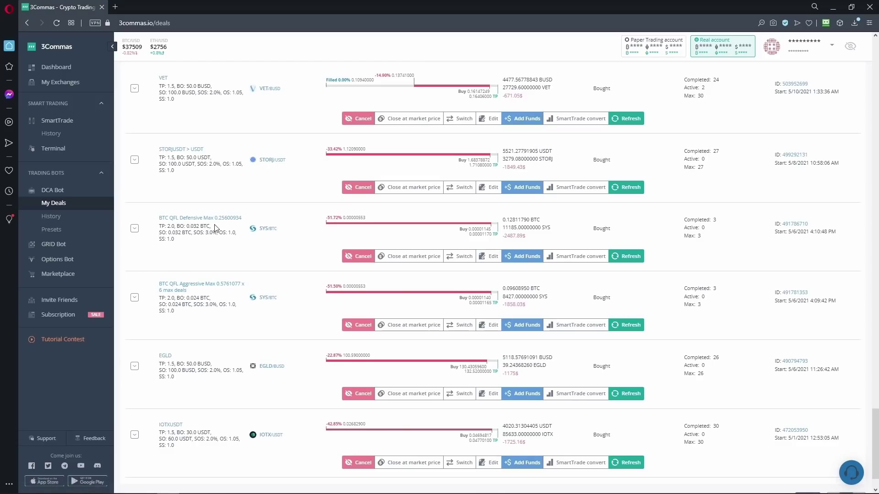
scroll(208, 247, up, 1)
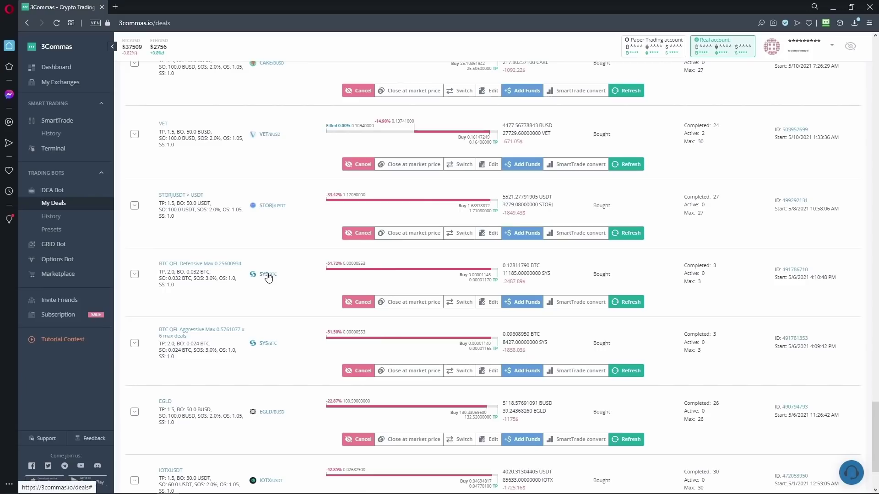
click(268, 275)
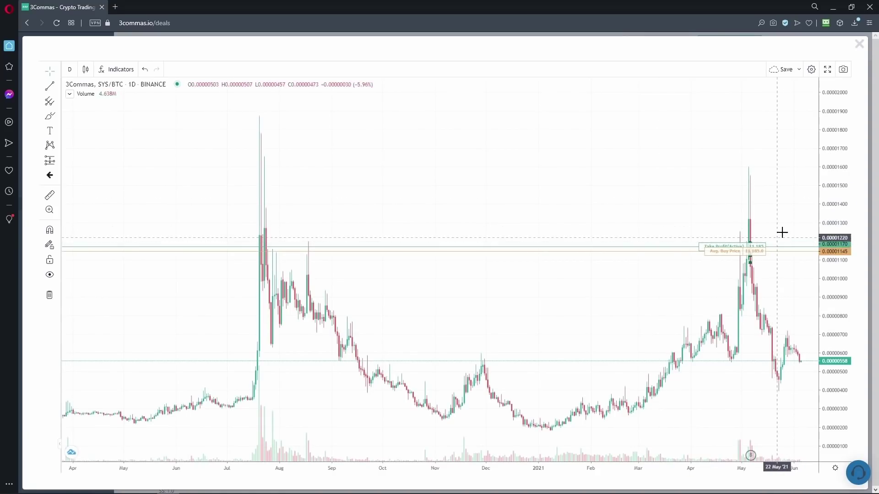
scroll(782, 233, up, 5)
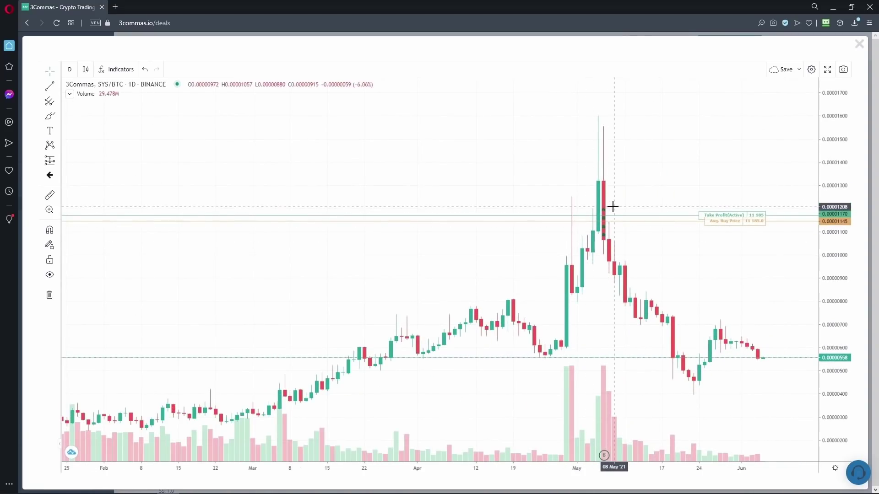
scroll(613, 207, down, 8)
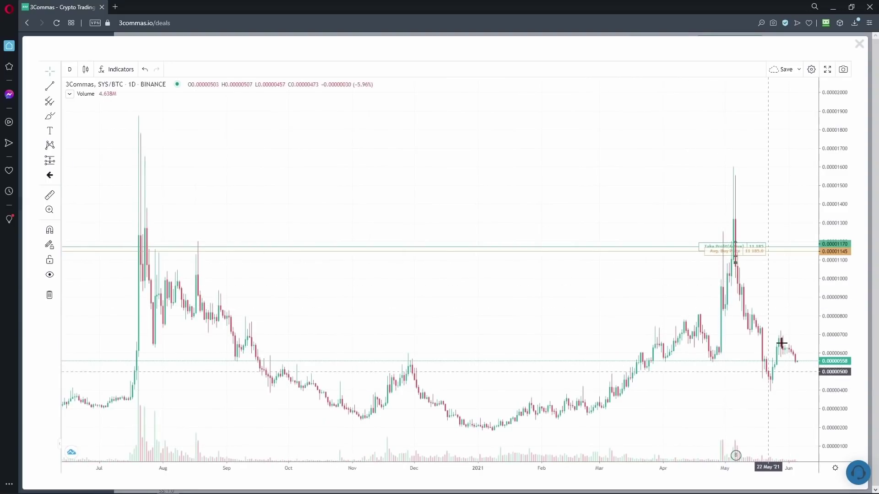
click(859, 44)
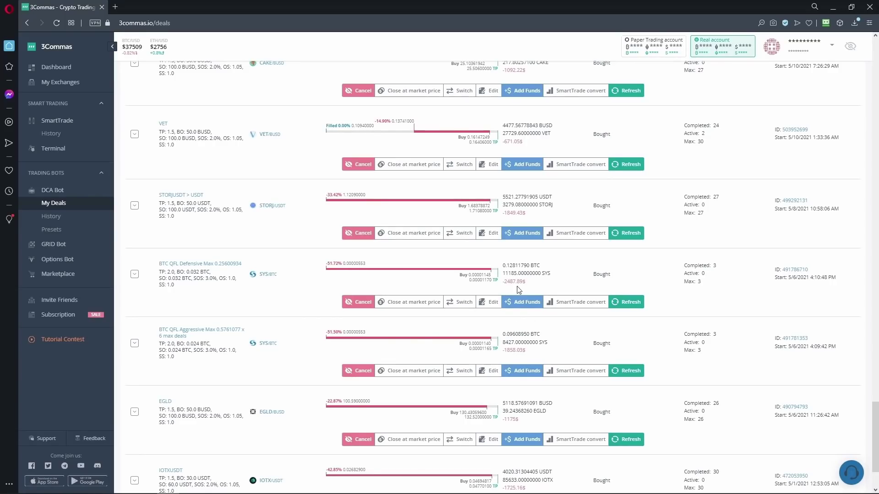
scroll(520, 307, up, 1)
- Scroll up the My Deals list to the VET/BUSD deal at -14.00%
scroll(495, 342, up, 1)
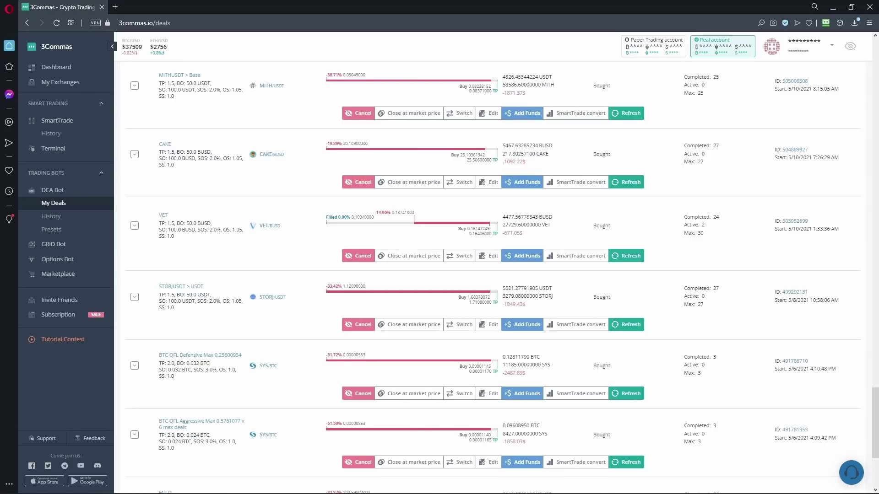
scroll(719, 329, up, 2)
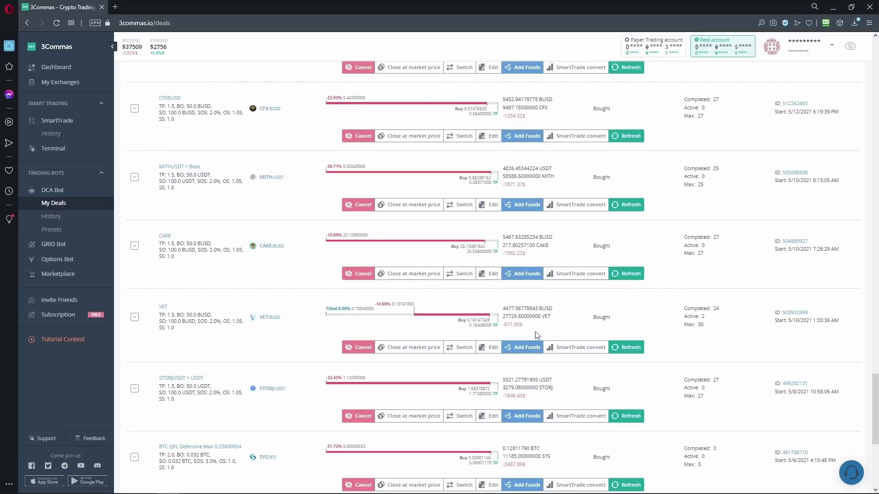
- Lower the VET deal's max safety trades from 30 to 24, save, and refresh its row
click(492, 348)
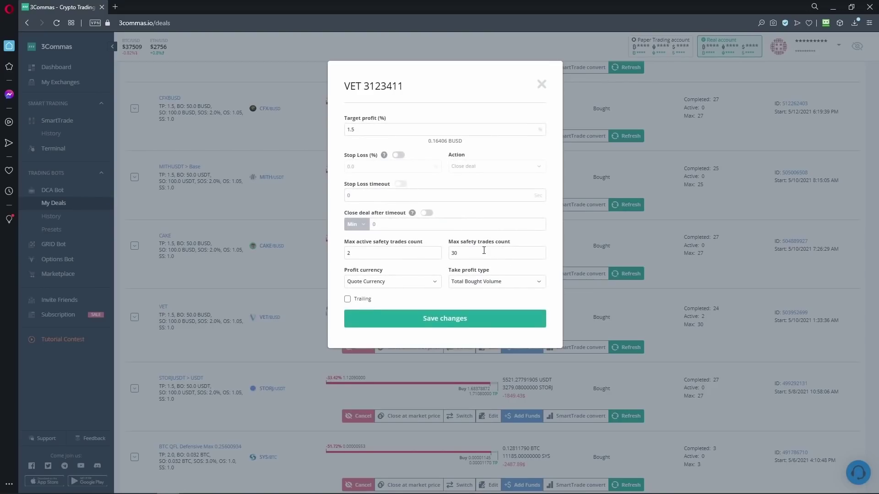
drag(484, 251, 446, 254)
click(361, 252)
click(443, 320)
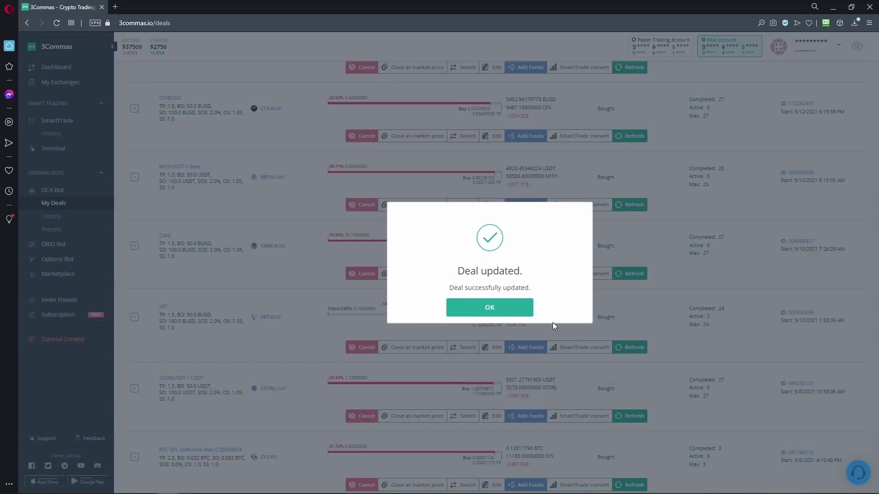
click(532, 314)
click(626, 346)
click(632, 345)
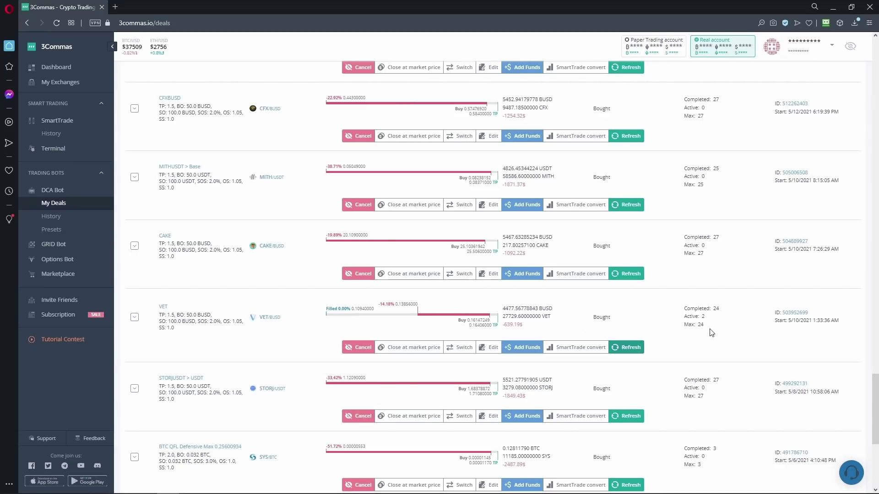
- Reload the VET/BUSD deal and check its active and max safety order counts
click(636, 350)
drag(685, 316, 706, 317)
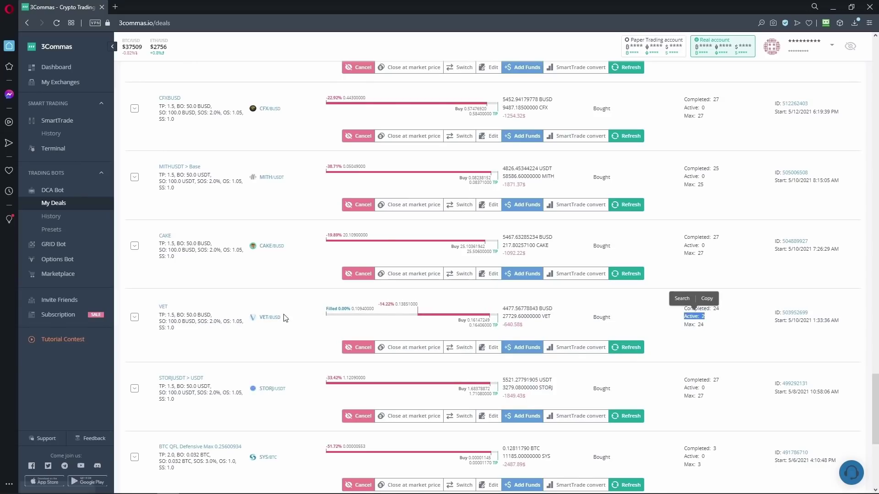
click(708, 333)
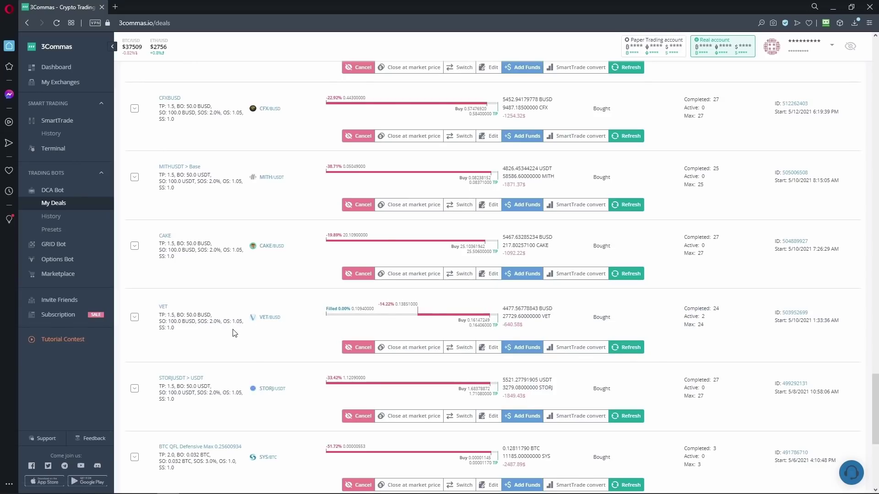
mouse_move(680, 317)
mouse_down()
mouse_move(708, 325)
mouse_move(682, 317)
mouse_up()
click(696, 317)
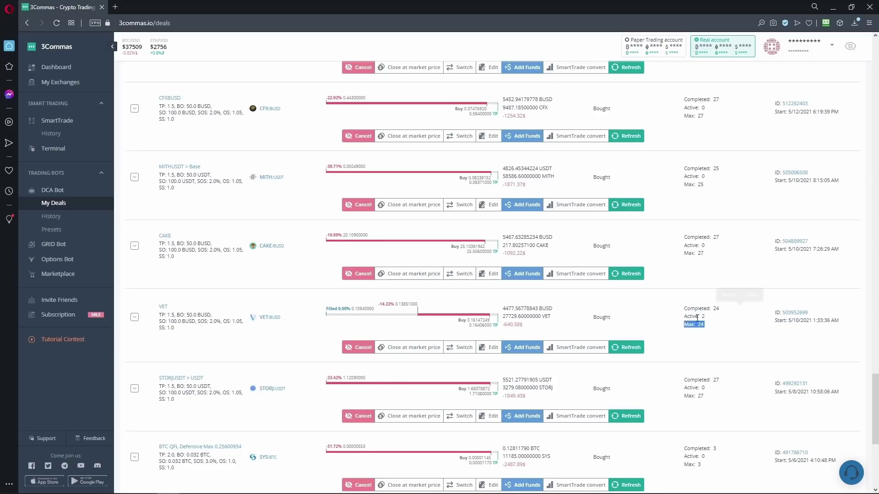
- Check the reserved and available BUSD balances in the Balances section
scroll(697, 329, up, 15)
scroll(701, 330, up, 5)
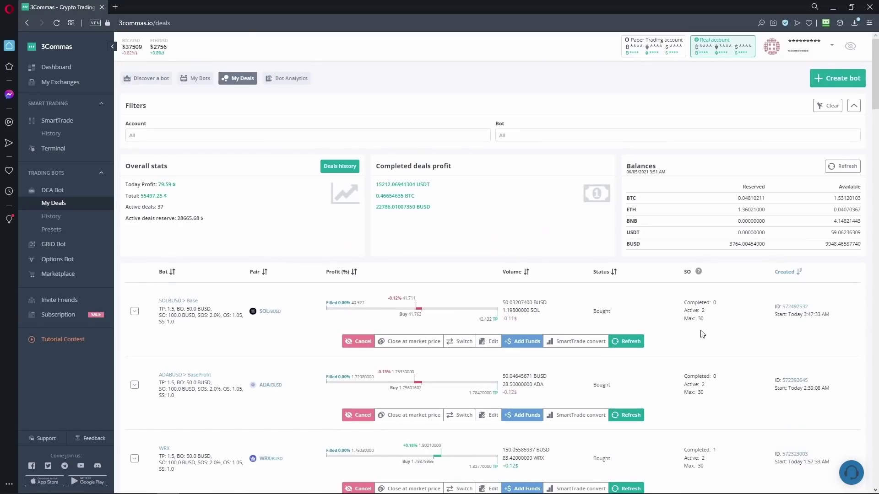
drag(743, 185, 766, 190)
drag(729, 244, 766, 246)
click(814, 242)
drag(767, 245, 728, 244)
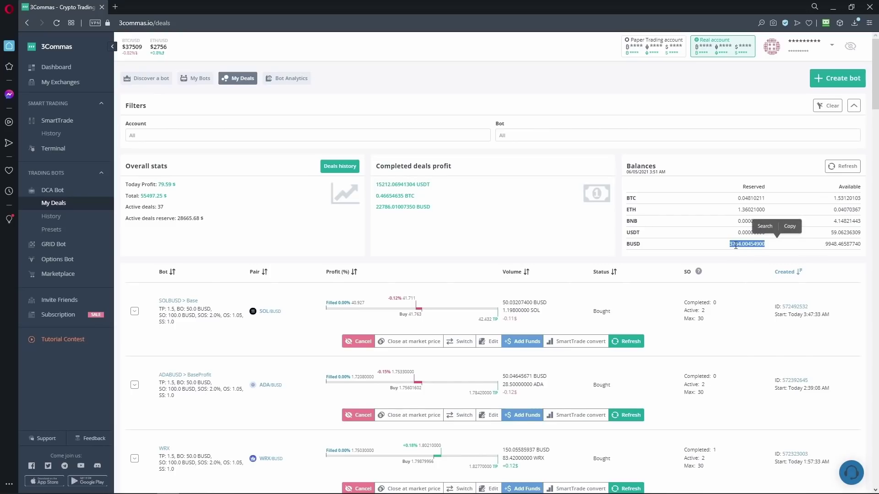
click(827, 243)
drag(827, 244, 863, 250)
- Scroll through My Deals and refresh the VET/BUSD deal, now at -14.61% with 24 completed, 2 active
scroll(726, 347, down, 4)
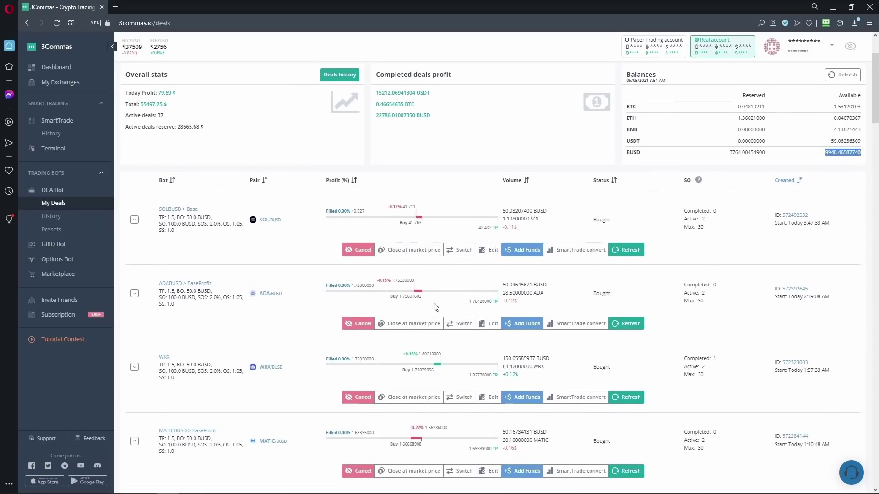
scroll(439, 238, down, 2)
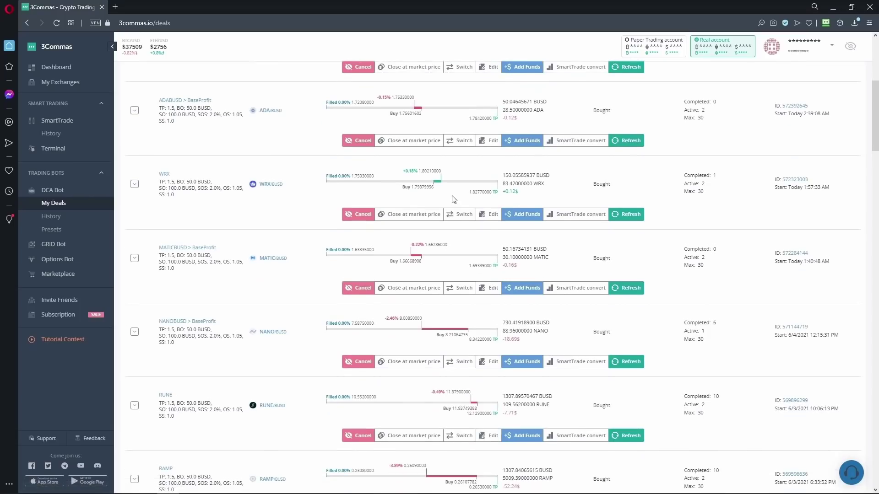
scroll(425, 291, down, 3)
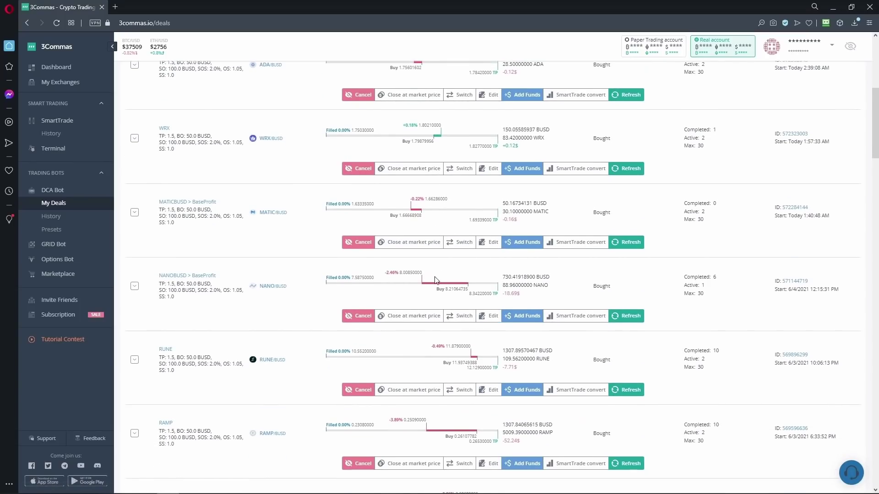
scroll(595, 256, down, 1)
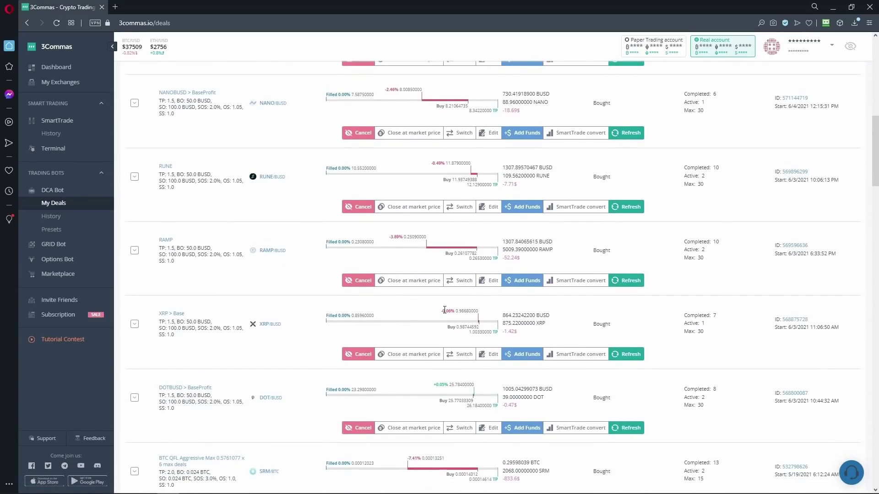
scroll(725, 298, down, 5)
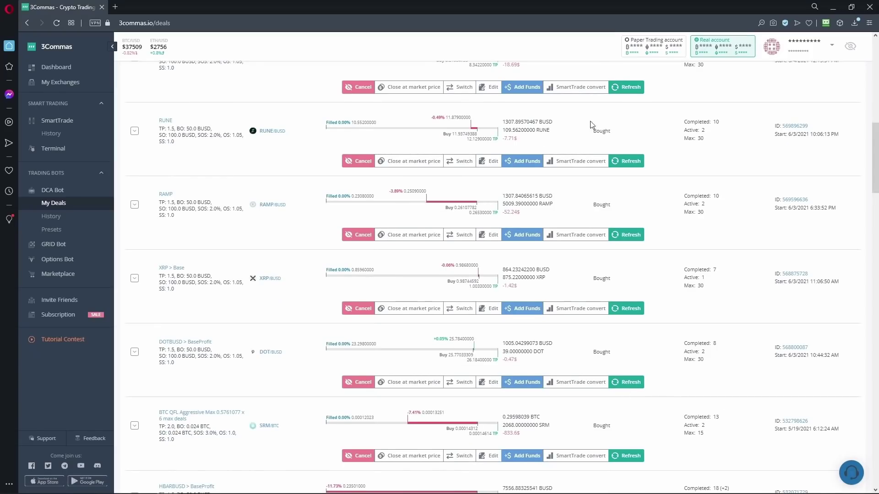
scroll(499, 260, up, 7)
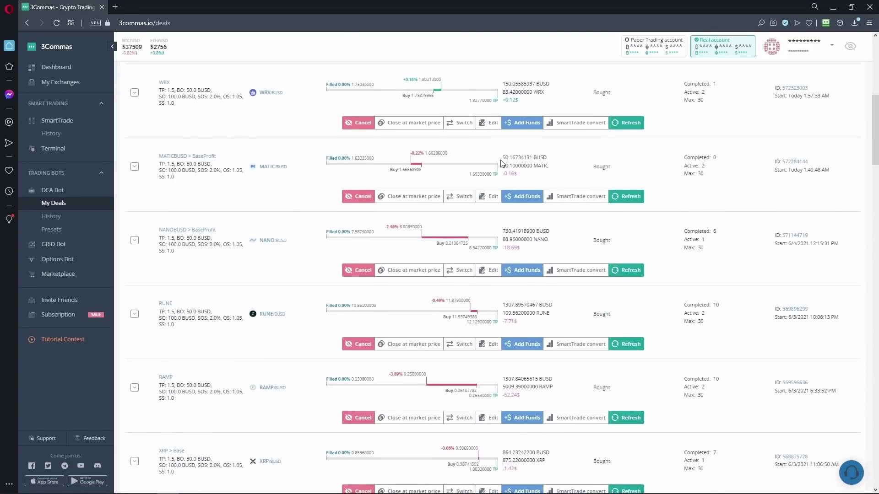
scroll(446, 183, down, 8)
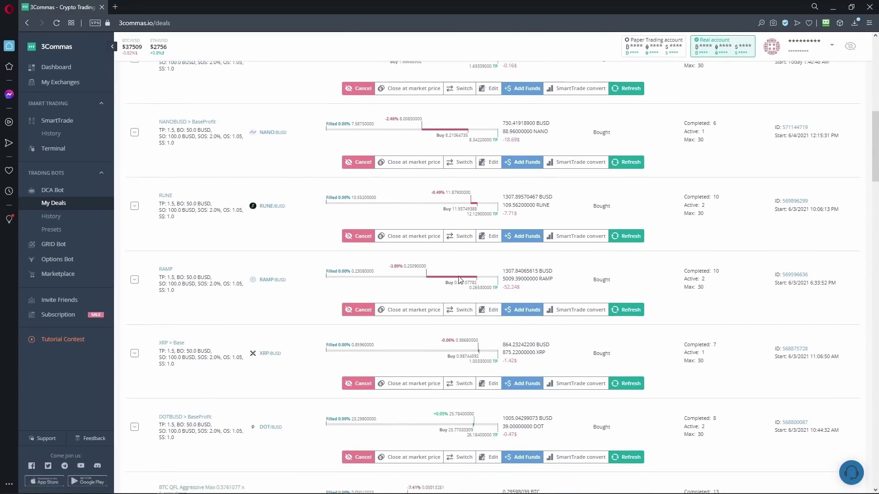
scroll(442, 264, down, 15)
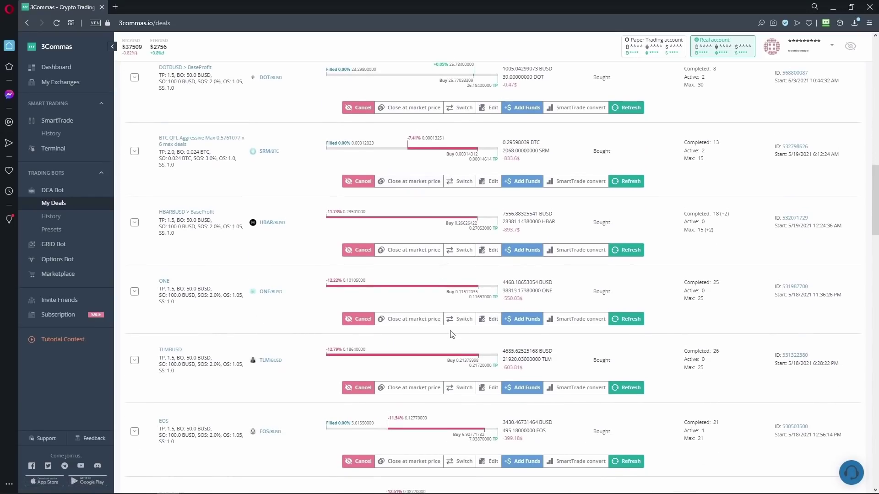
scroll(452, 322, down, 6)
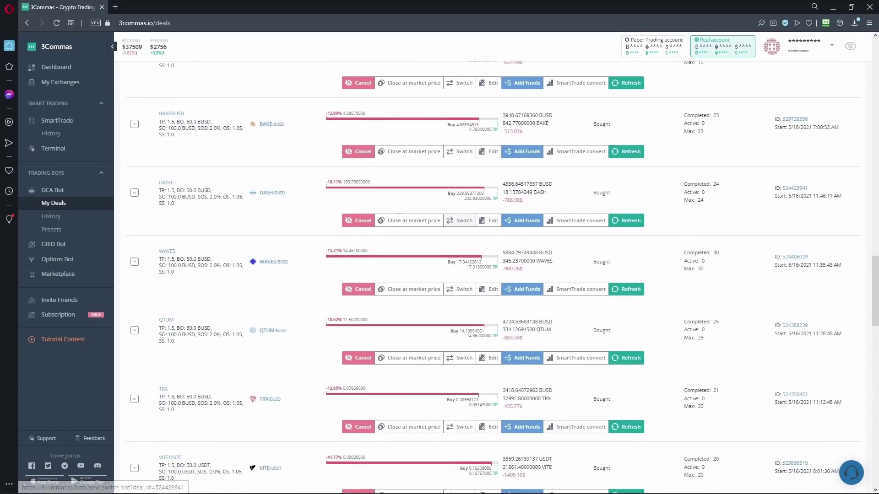
scroll(446, 274, down, 10)
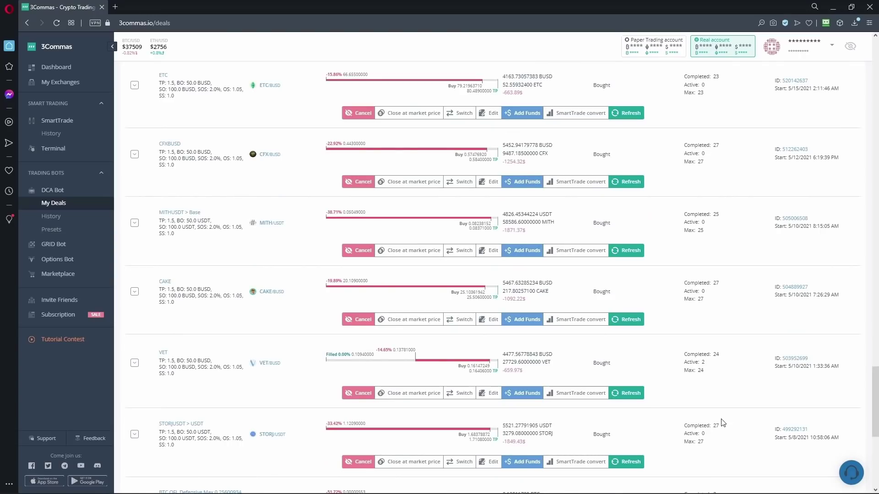
click(628, 392)
scroll(700, 382, up, 2)
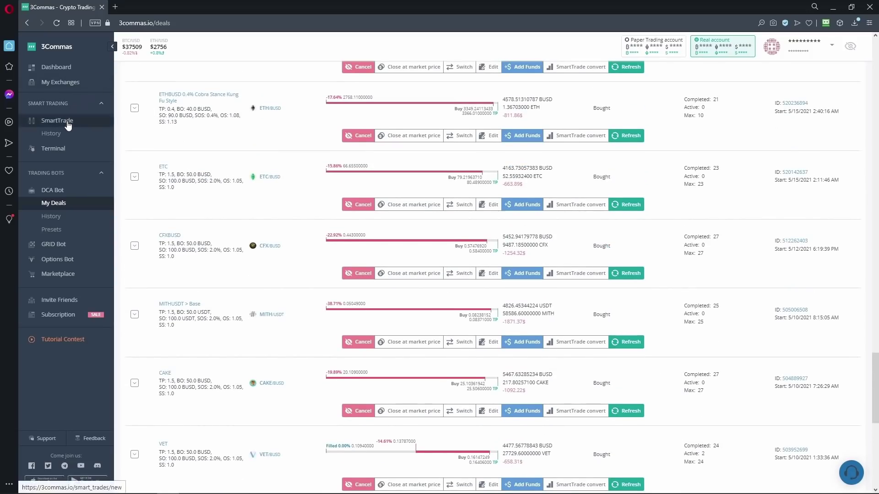
- On SmartTrade, search open orders for 'vet' and cancel the VET buy order
click(67, 124)
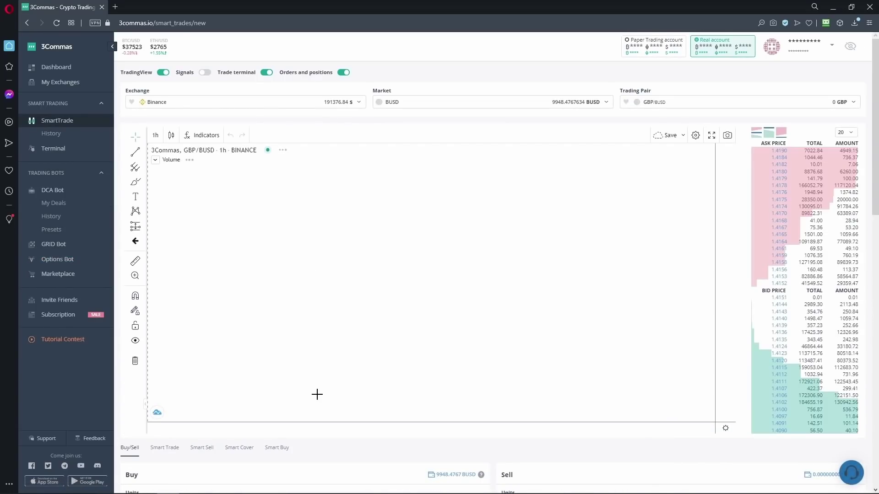
scroll(314, 377, down, 3)
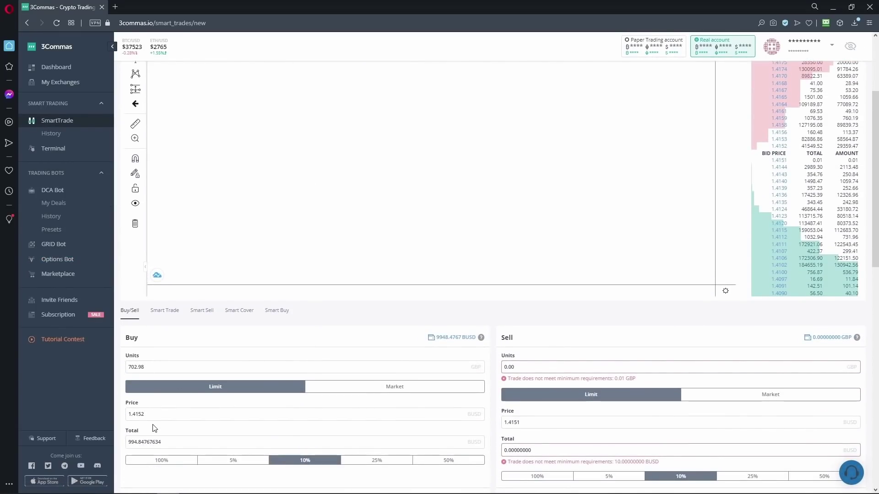
scroll(154, 428, down, 7)
scroll(172, 416, up, 6)
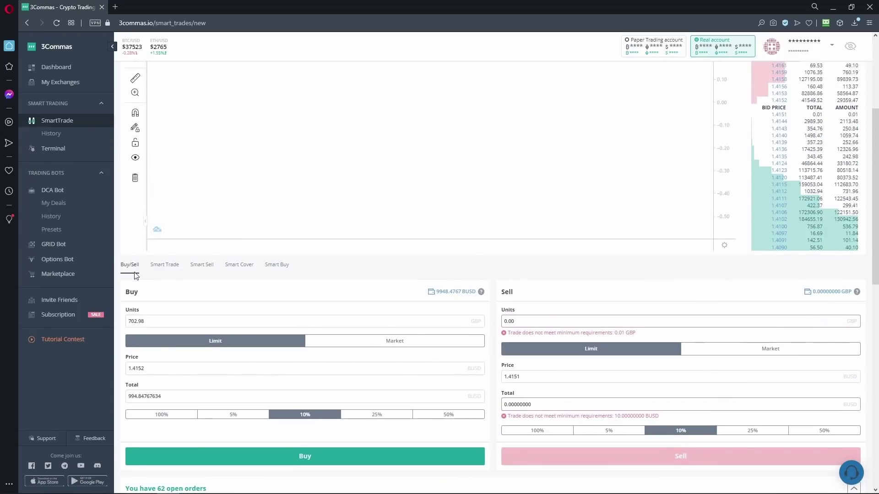
scroll(202, 301, down, 8)
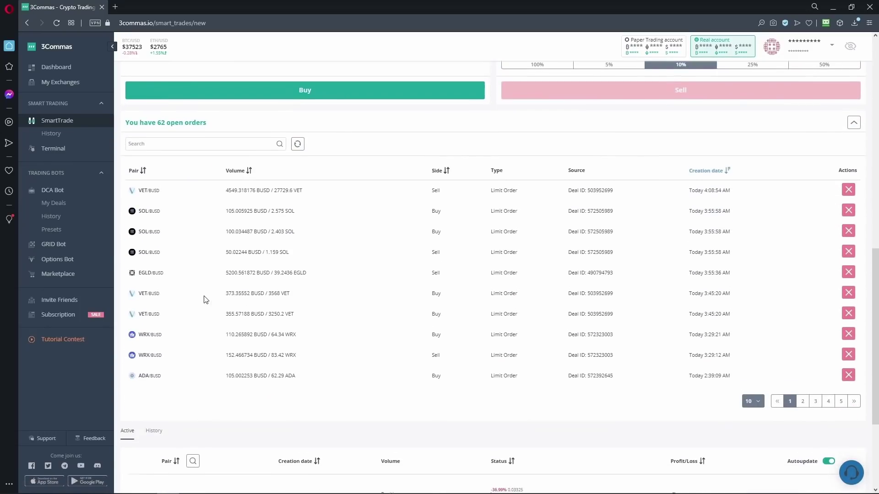
click(163, 143)
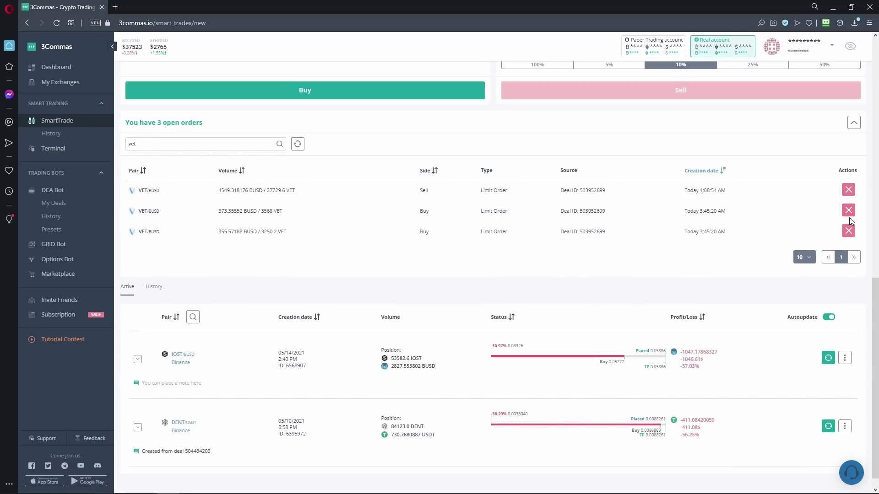
click(849, 232)
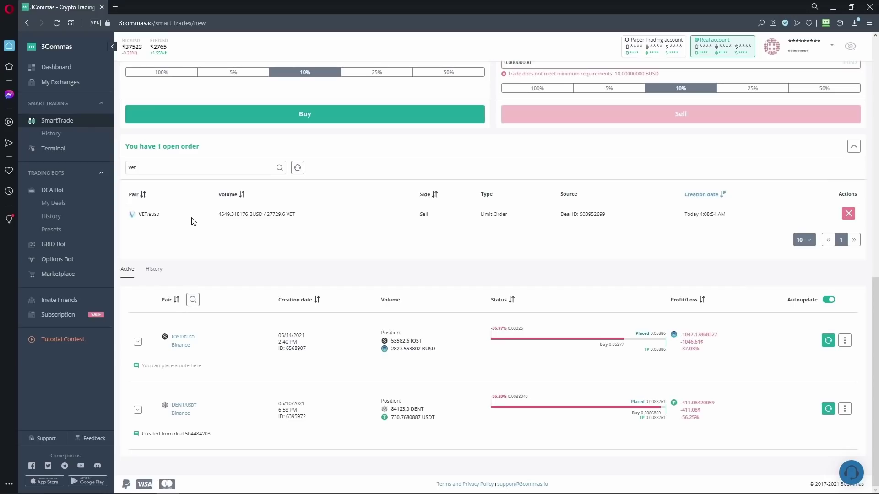
- Return to My Deals and confirm the VET/BUSD deal shows 0 active safety trades
click(53, 202)
mouse_move(689, 217)
mouse_down()
mouse_move(709, 220)
mouse_move(685, 216)
mouse_up()
click(709, 221)
click(727, 235)
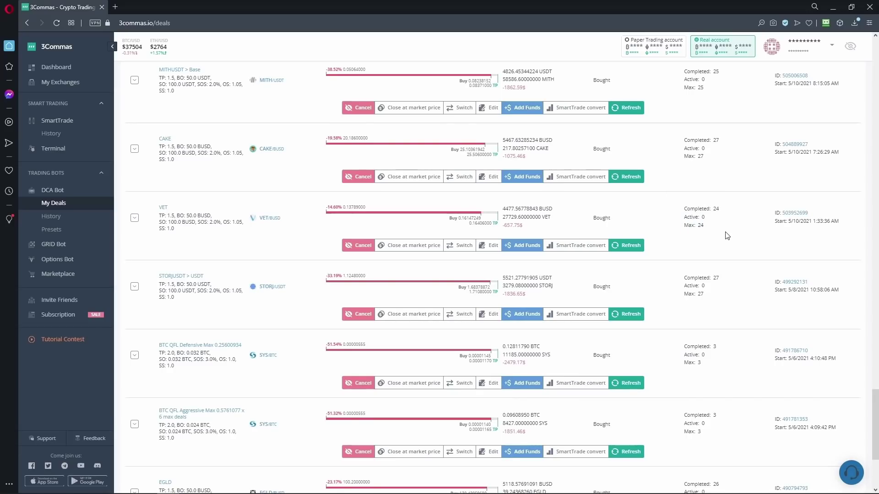
- Look over the VET/BUSD price chart, then scroll down through the open deals
click(274, 219)
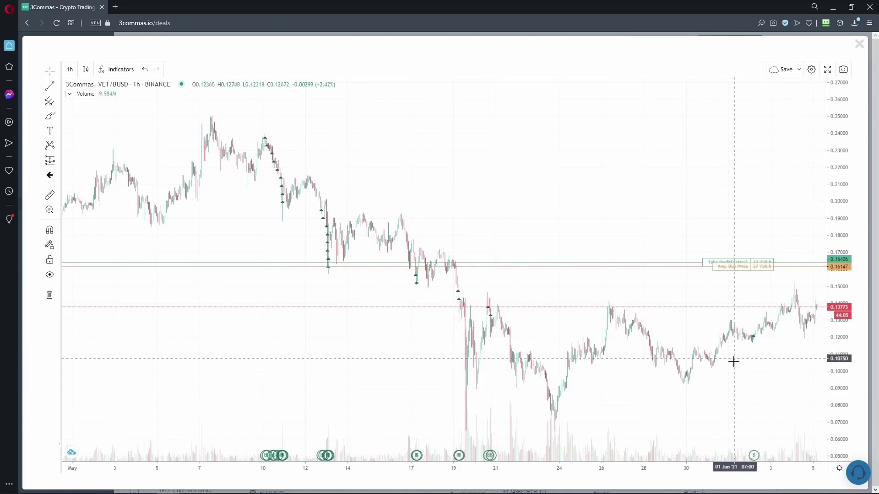
click(858, 44)
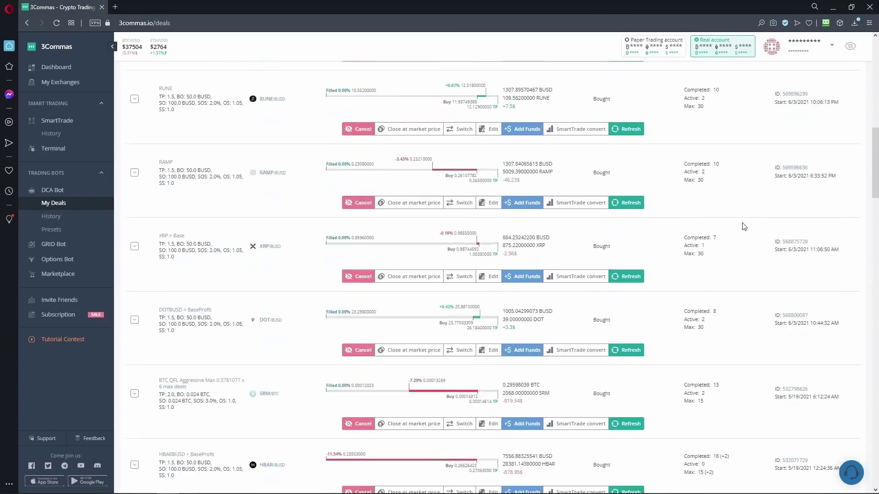
scroll(744, 227, up, 5)
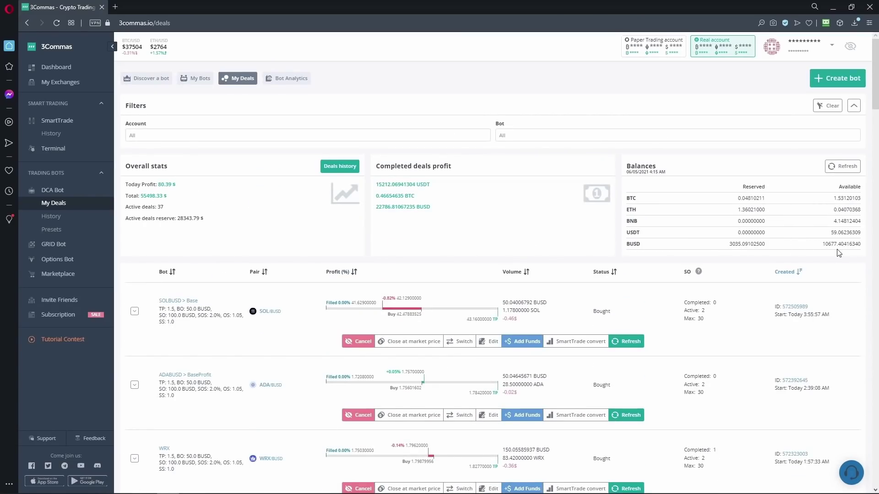
scroll(740, 412, down, 15)
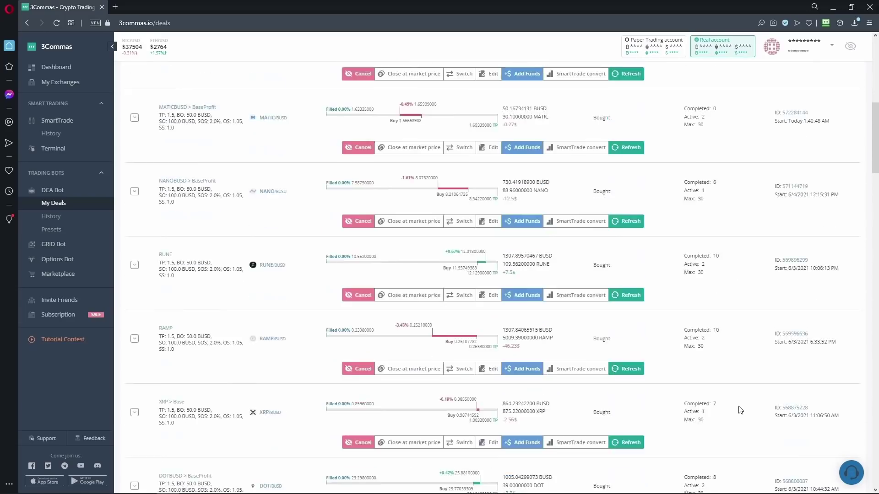
scroll(740, 410, down, 15)
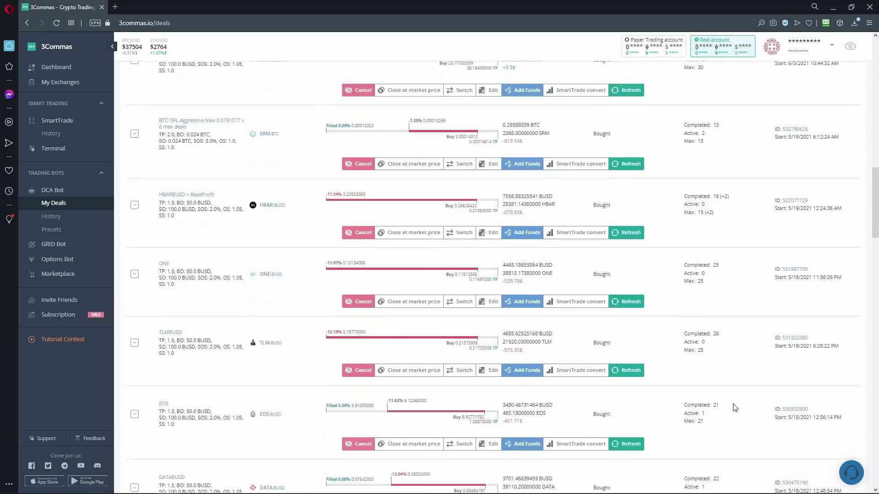
scroll(735, 408, down, 15)
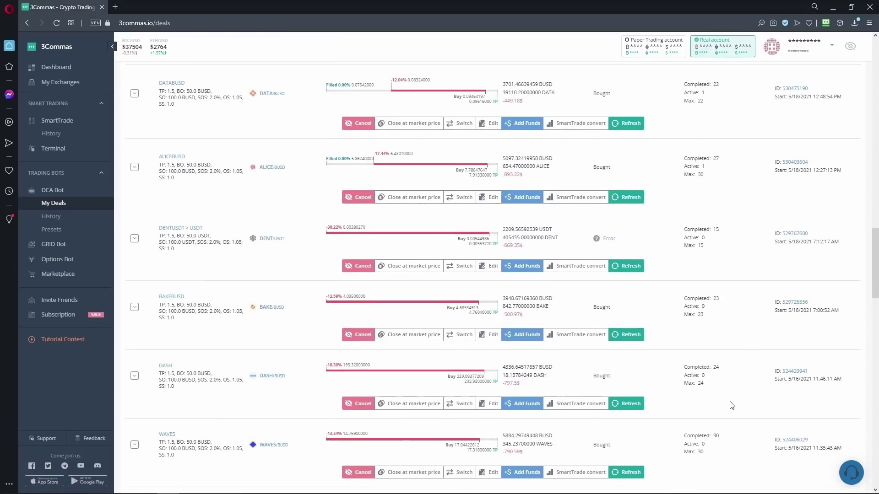
scroll(731, 406, down, 4)
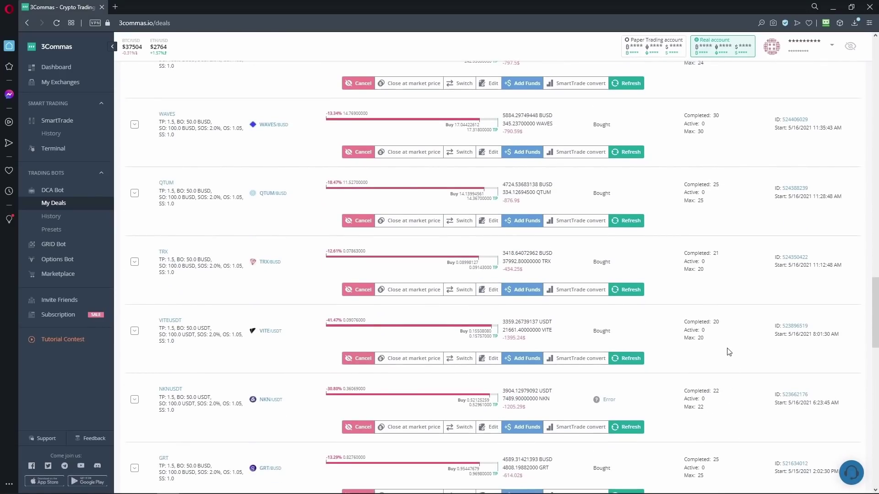
scroll(723, 353, down, 9)
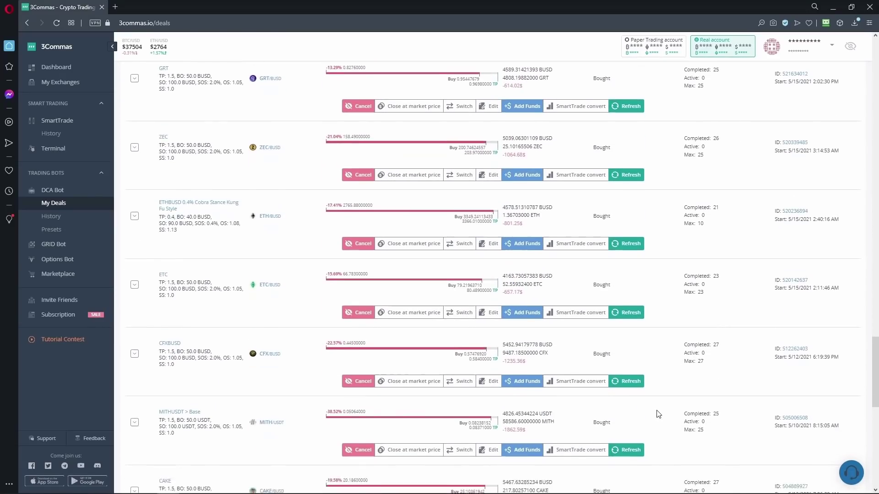
scroll(658, 414, down, 3)
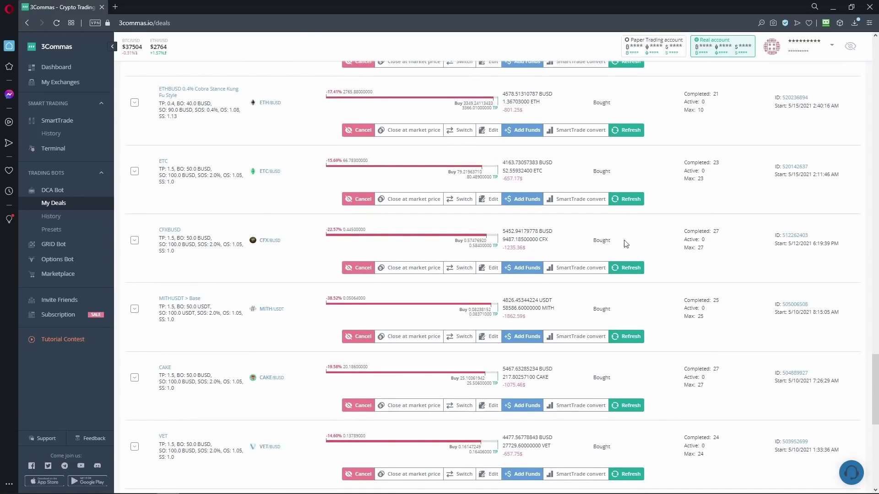
scroll(677, 281, down, 1)
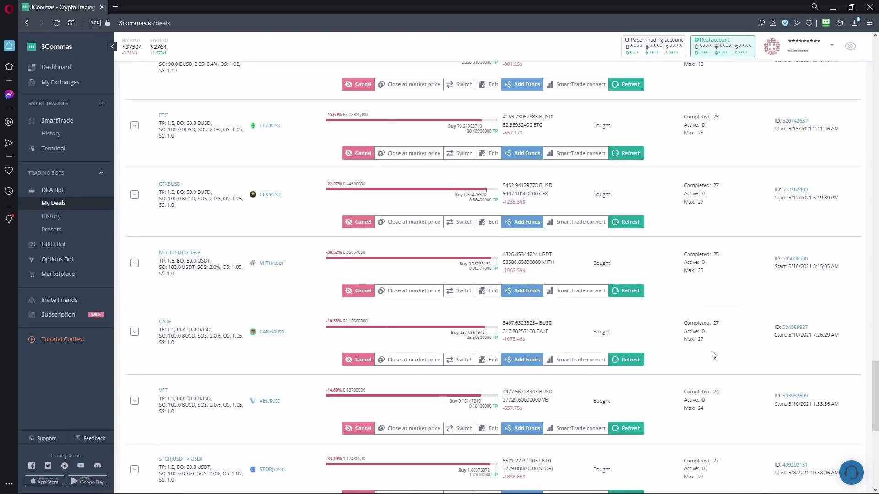
- Find the ETHBUSD deal and note its 21 completed and max 10 safety trades
scroll(713, 357, up, 1)
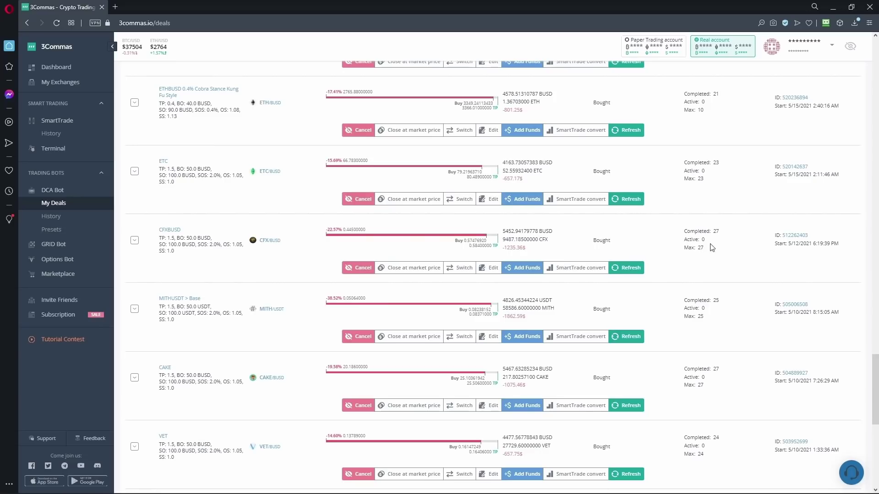
scroll(713, 251, up, 1)
scroll(716, 259, up, 1)
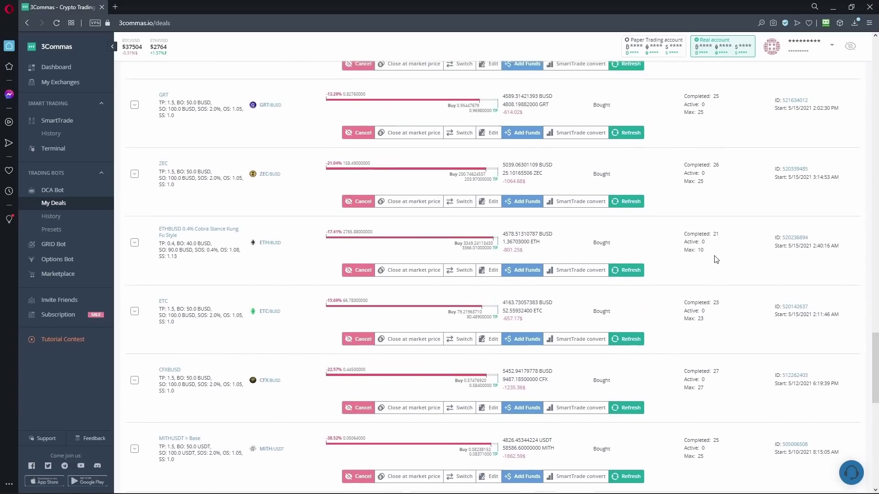
scroll(716, 259, up, 2)
triple_click(699, 324)
click(719, 355)
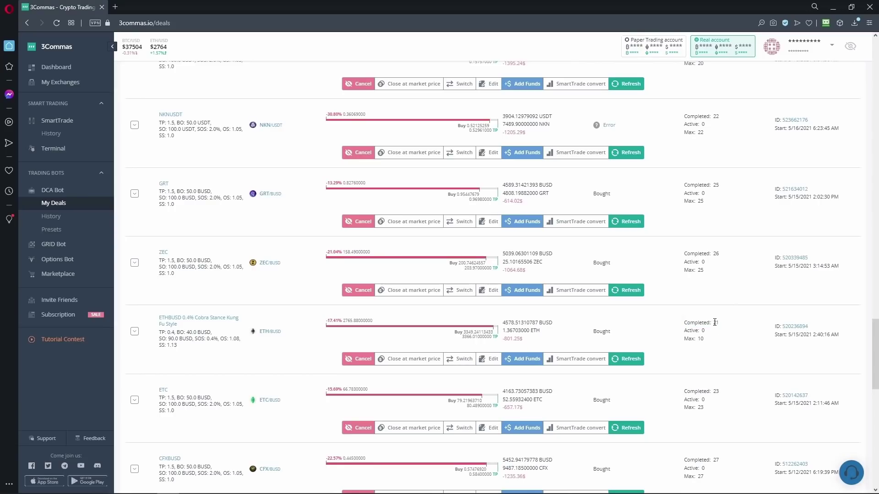
drag(707, 344, 688, 340)
click(718, 348)
click(715, 343)
click(730, 342)
scroll(732, 352, up, 2)
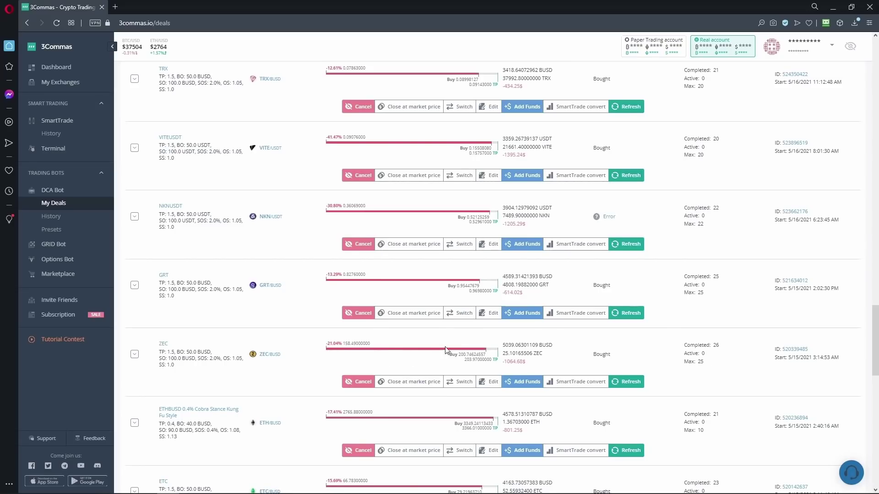
- Open the ZEC/BUSD deal's 1h Binance price chart with take-profit and average buy lines
click(269, 355)
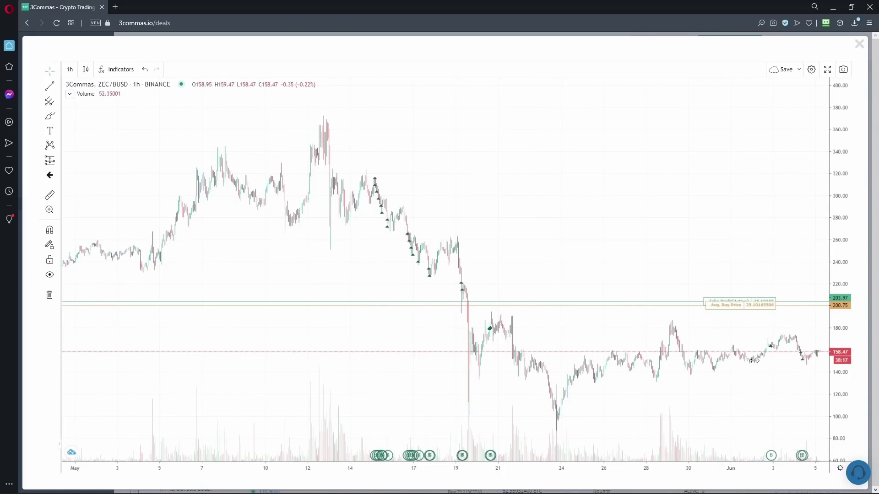
click(859, 44)
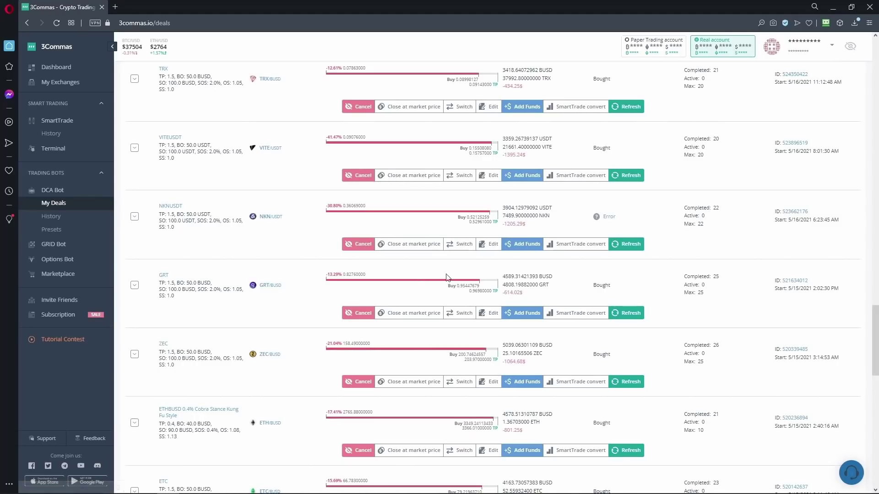
scroll(426, 280, up, 2)
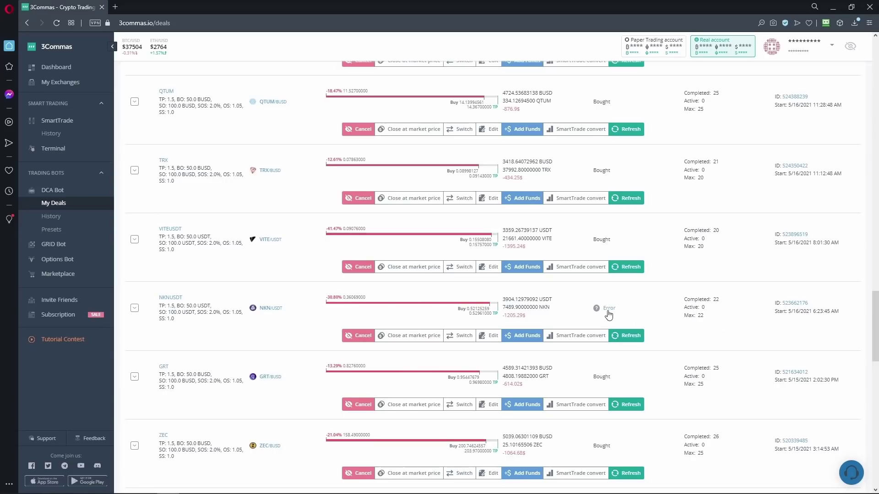
mouse_move(608, 314)
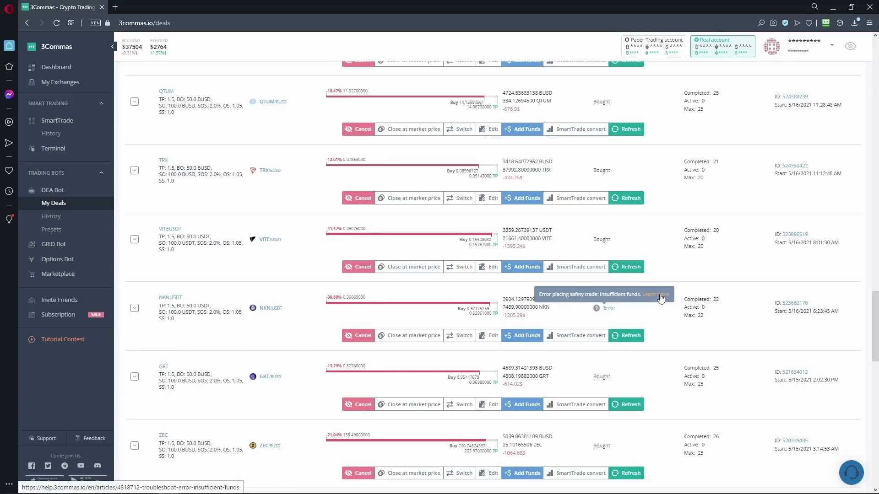
click(271, 309)
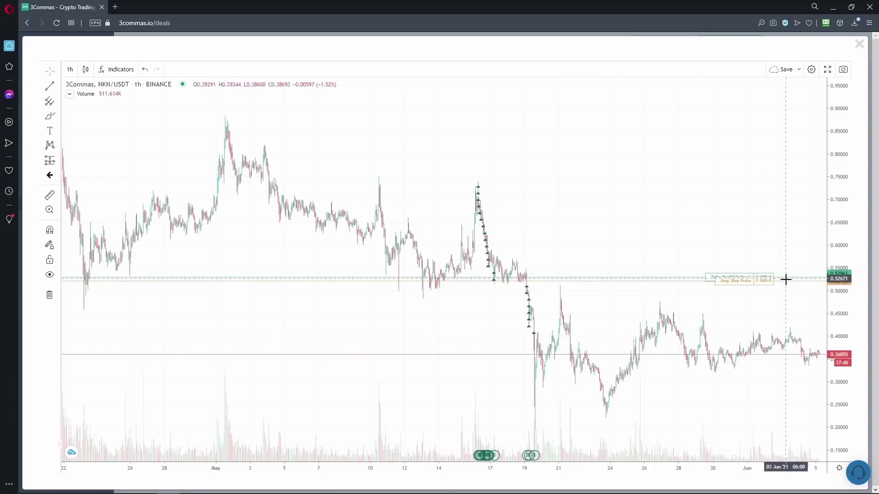
scroll(654, 313, up, 5)
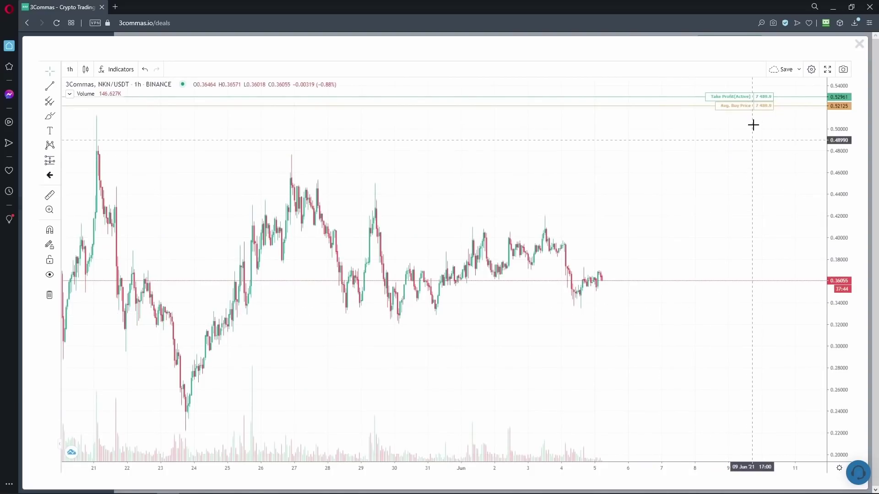
scroll(706, 214, down, 5)
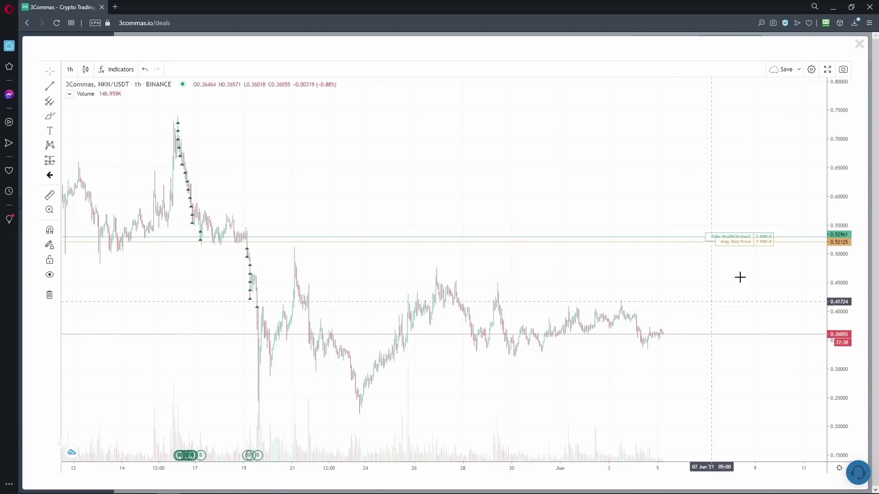
click(859, 44)
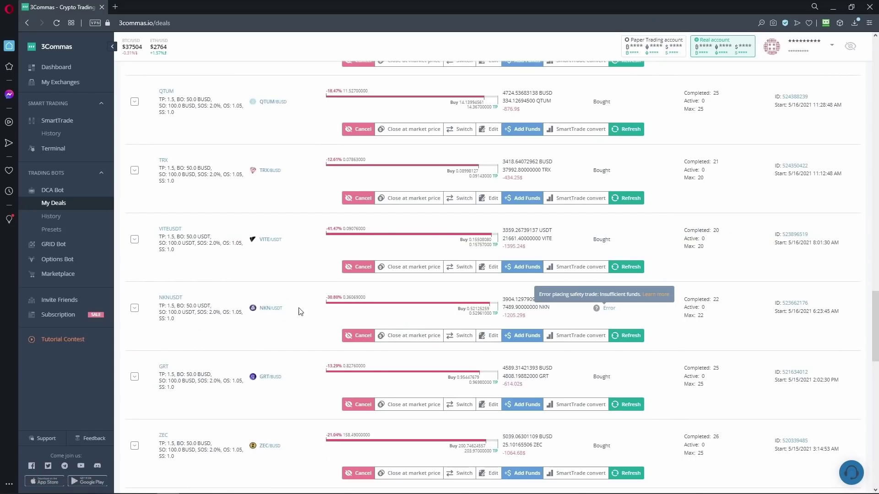
drag(298, 311, 259, 306)
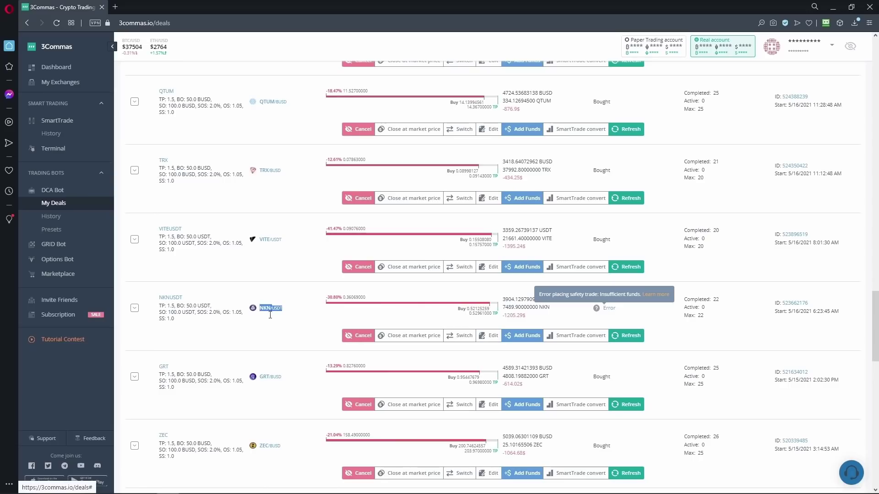
scroll(741, 255, up, 10)
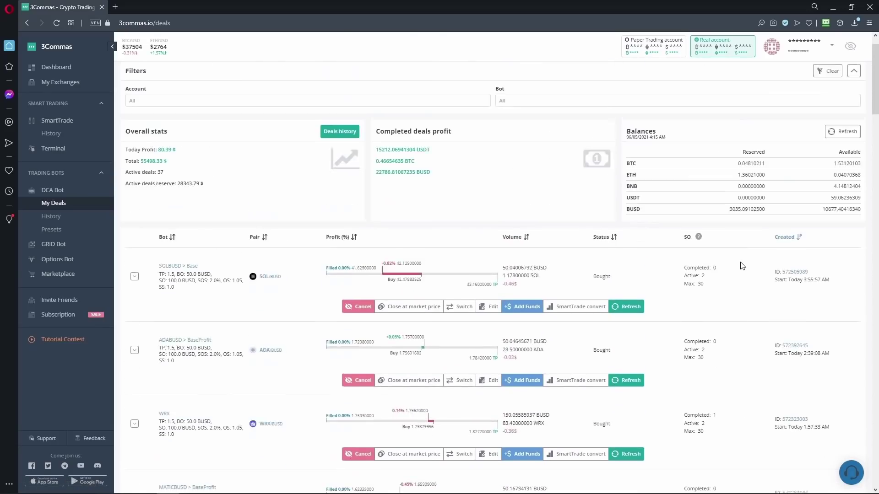
scroll(742, 266, up, 1)
drag(837, 243, 857, 235)
click(774, 238)
click(764, 239)
scroll(769, 310, down, 15)
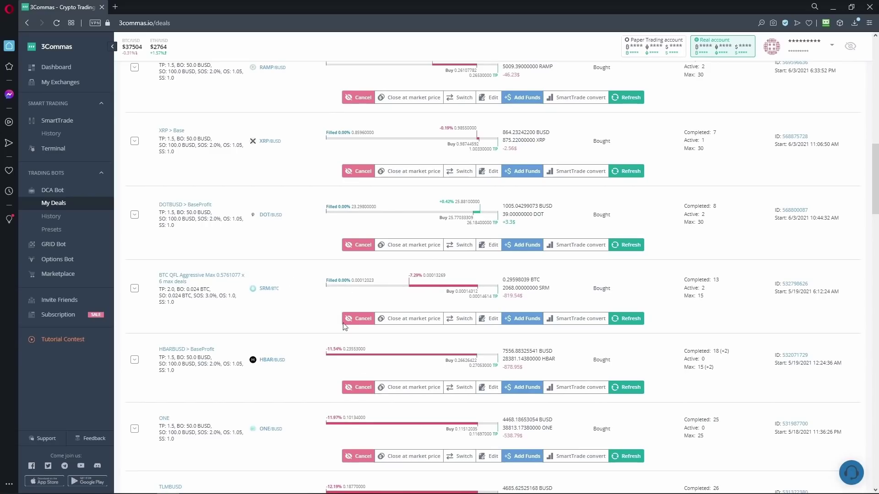
scroll(229, 220, down, 2)
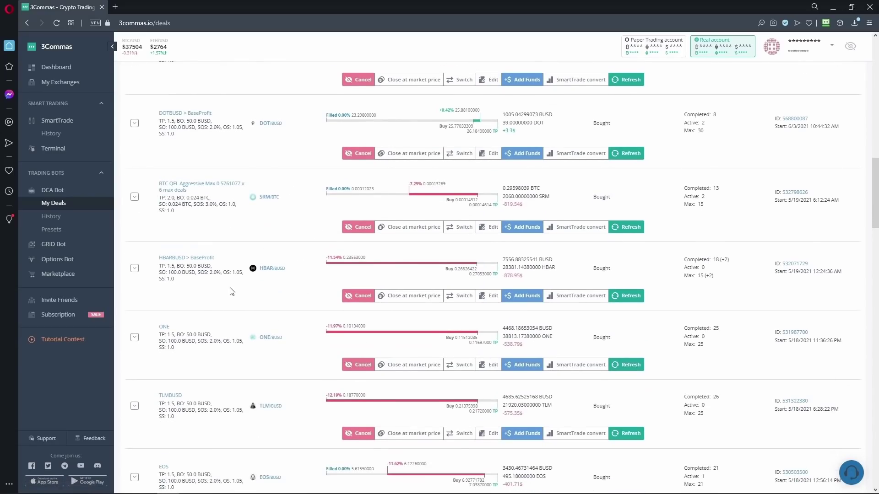
scroll(327, 340, down, 7)
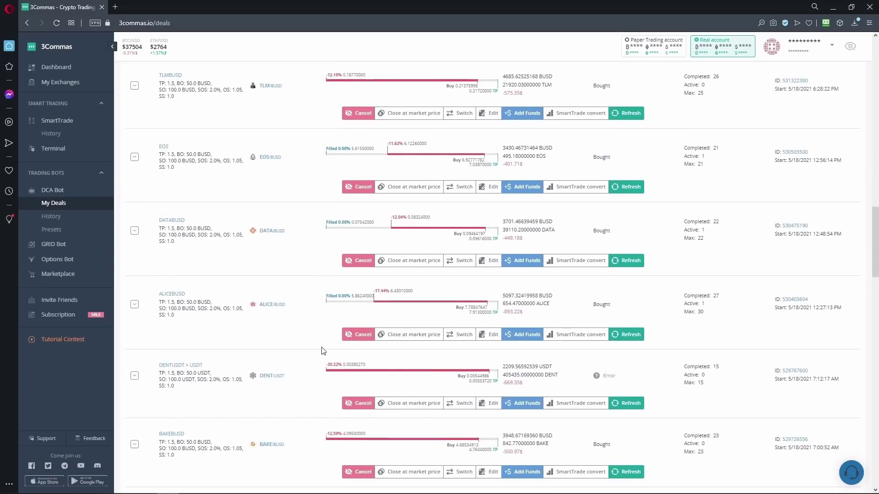
scroll(260, 456, down, 6)
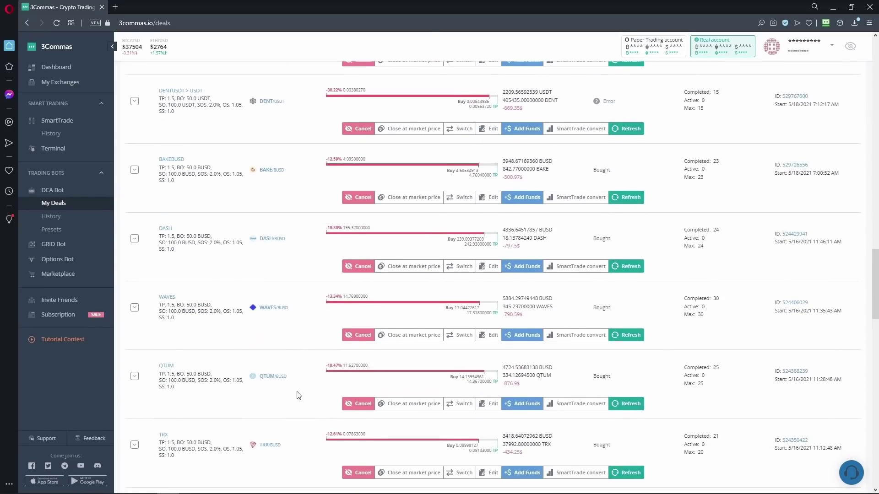
scroll(299, 394, up, 7)
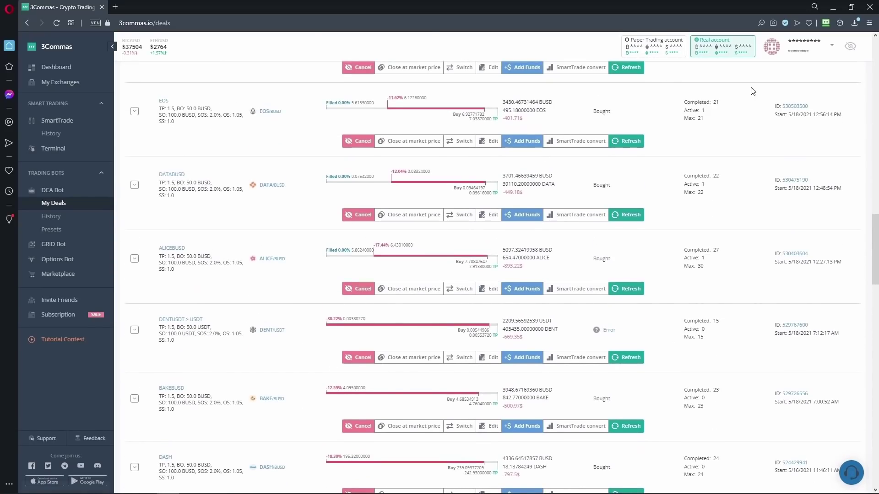
scroll(743, 212, down, 1)
key(ctrl+f)
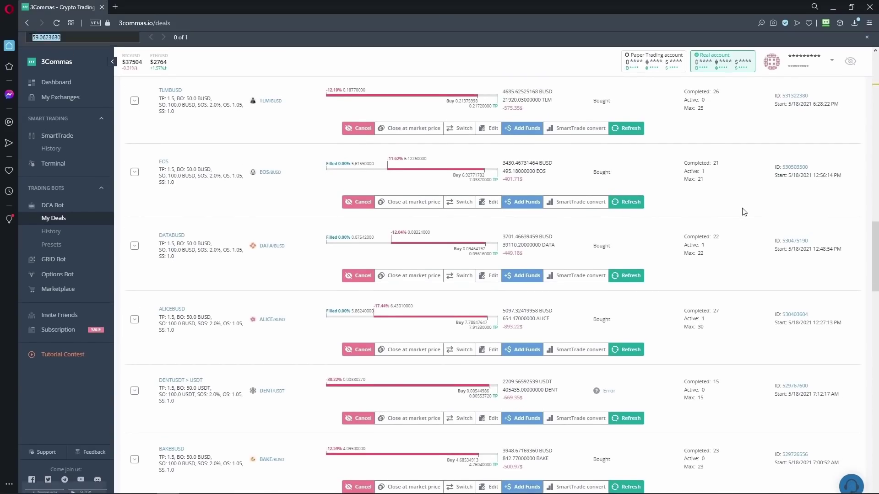
text(usdt)
key(Return)
key(Return)
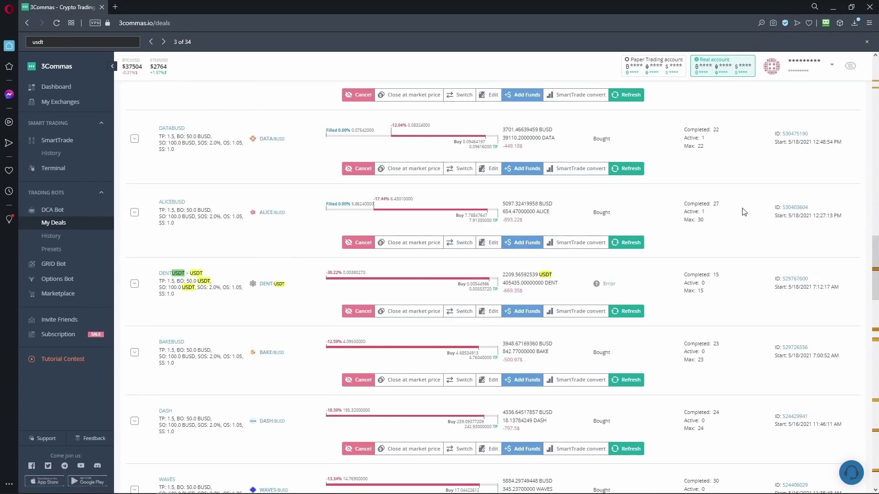
key(Return)
key(Return)
key(Return)
key(Return)
key(Return)
key(Return)
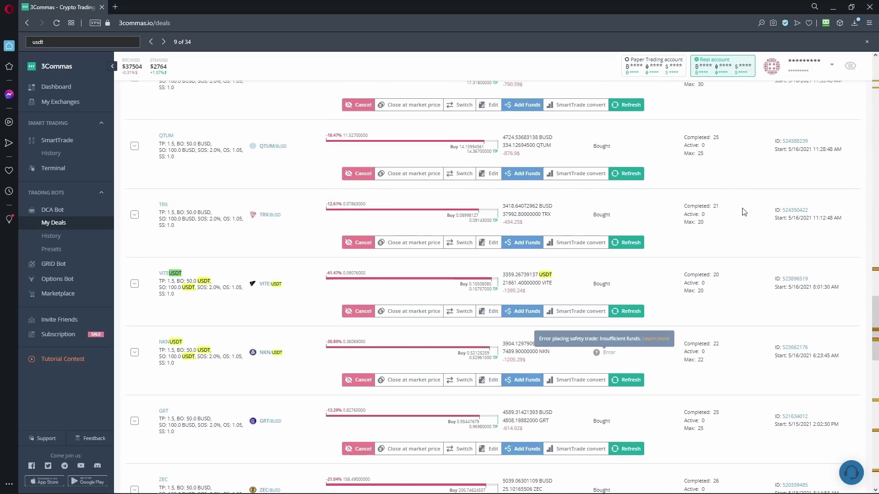
key(Return)
key(Return)
key(Return)
key(Return)
key(Return)
key(Return)
key(Return)
key(Return)
key(Return)
key(Return)
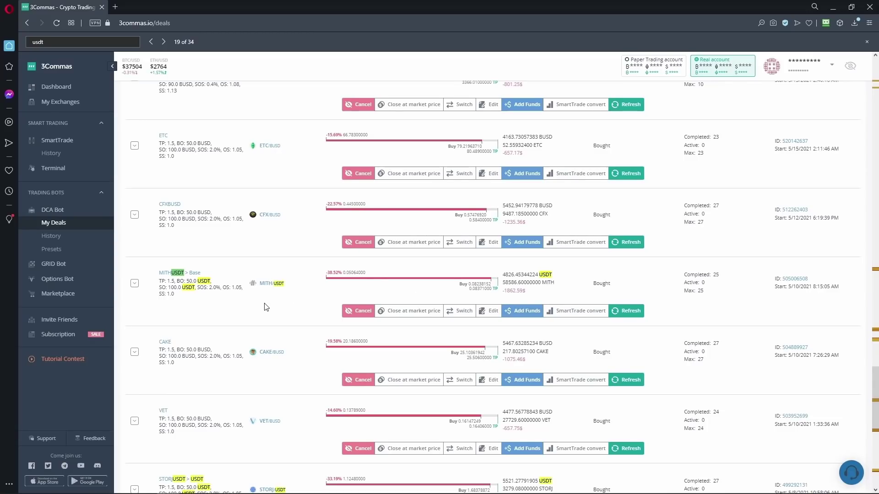
scroll(286, 238, down, 1)
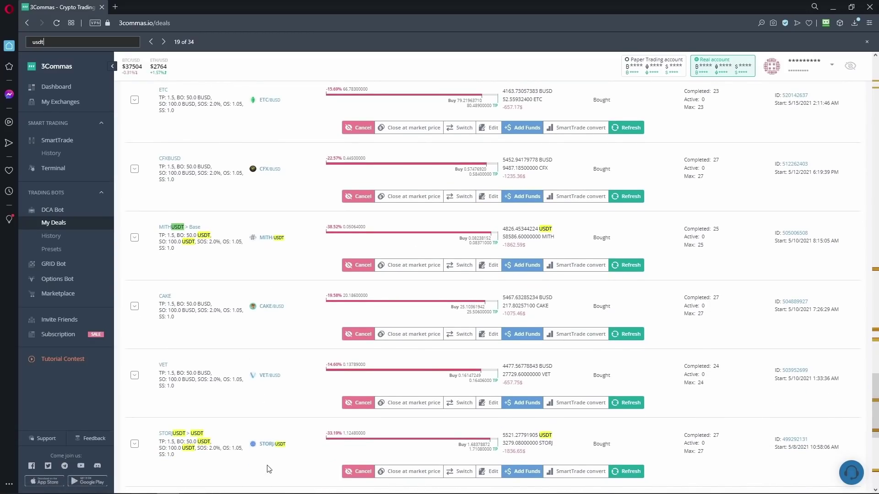
scroll(274, 412, down, 4)
scroll(306, 335, down, 3)
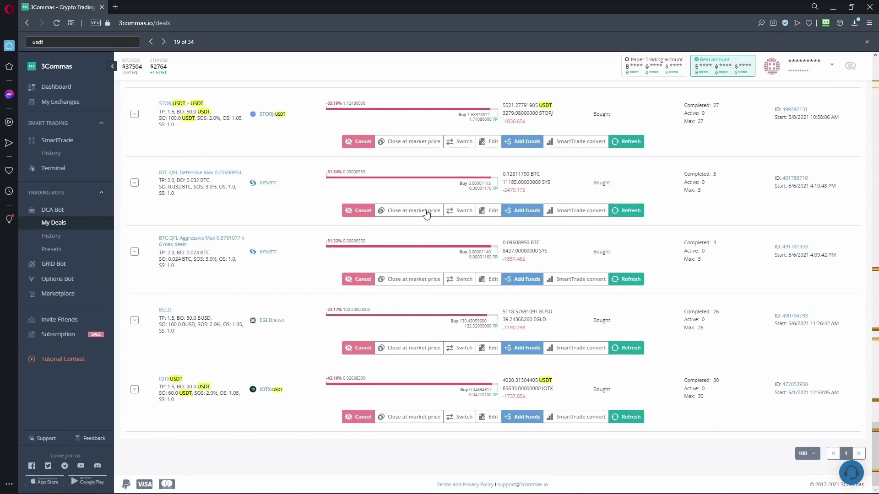
scroll(423, 220, up, 10)
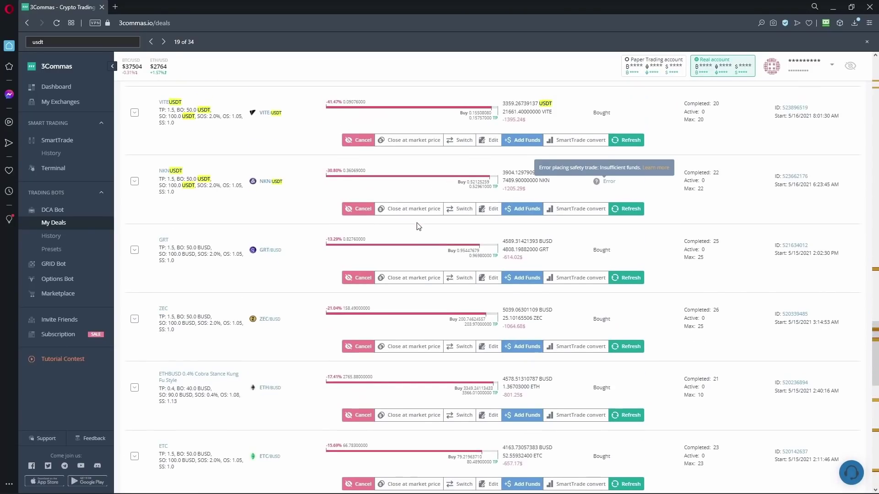
scroll(308, 276, up, 4)
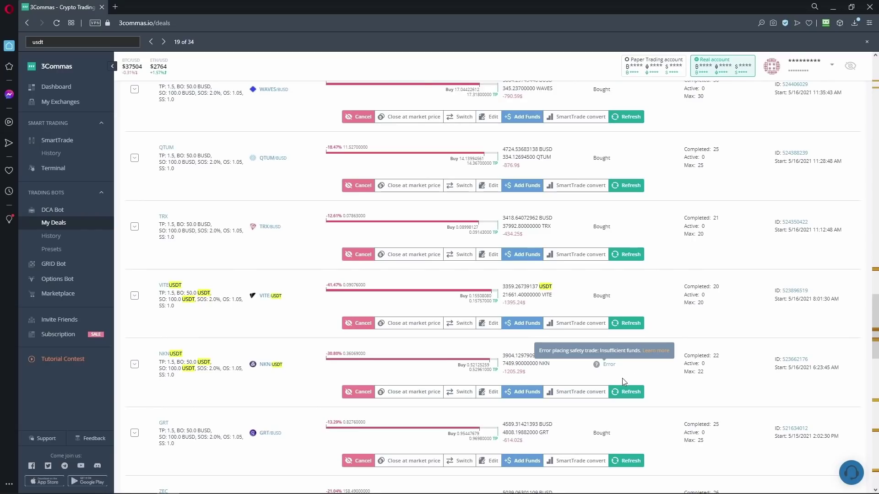
scroll(691, 293, up, 2)
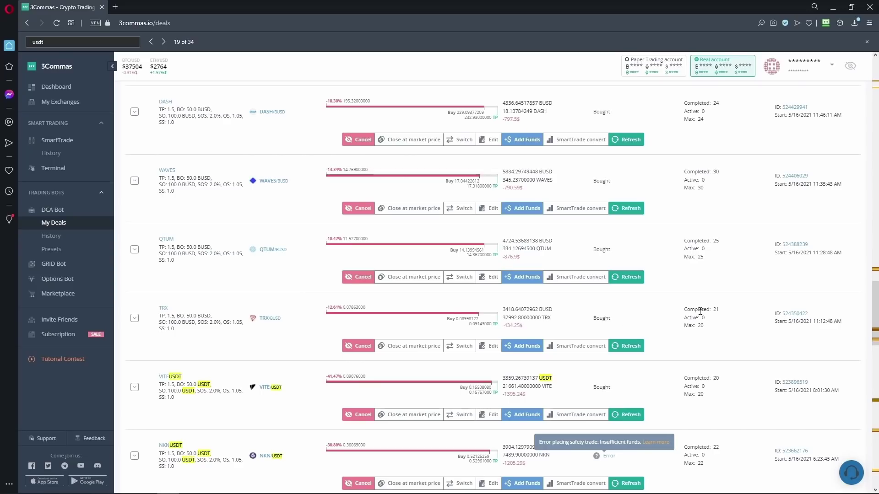
scroll(731, 271, up, 2)
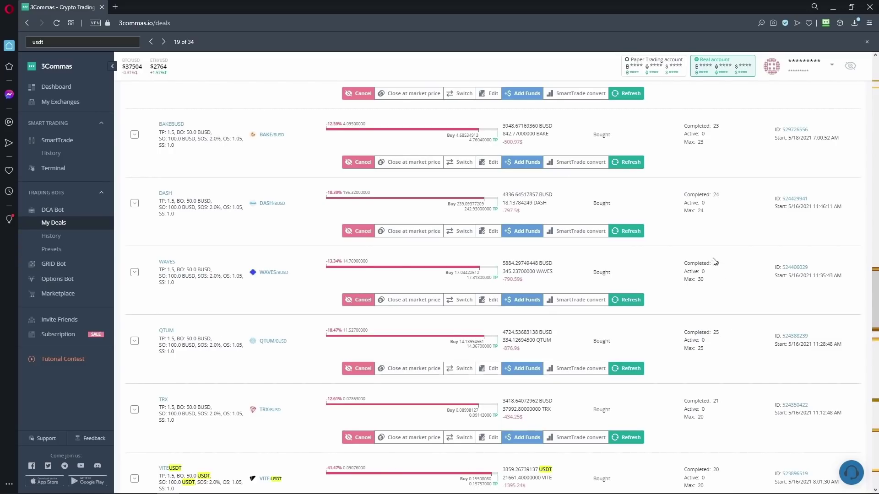
scroll(713, 262, up, 2)
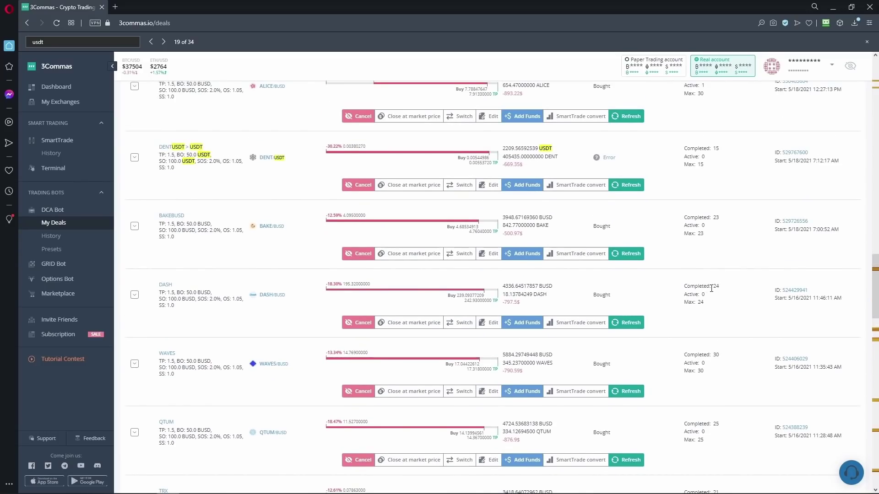
scroll(715, 286, up, 1)
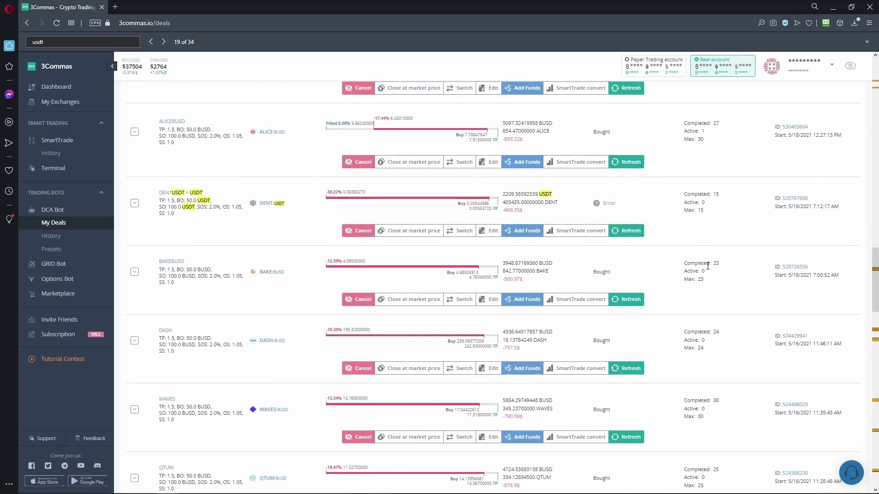
scroll(736, 274, up, 2)
scroll(717, 287, up, 2)
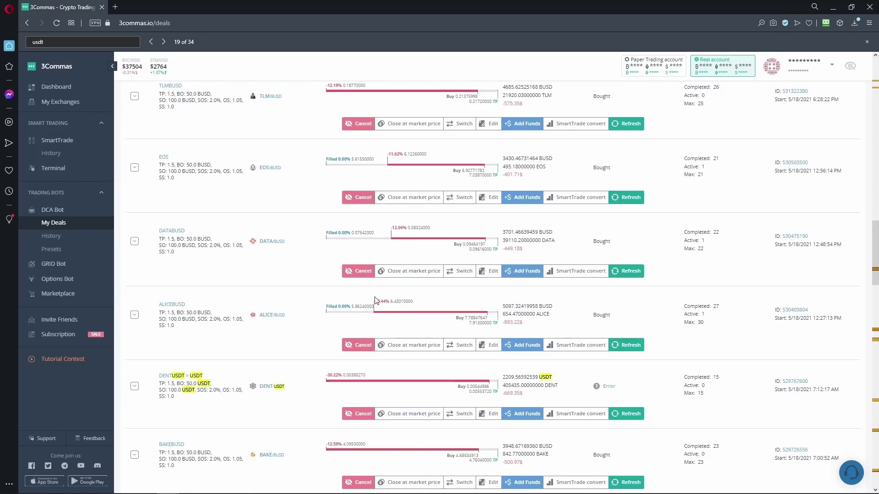
click(274, 316)
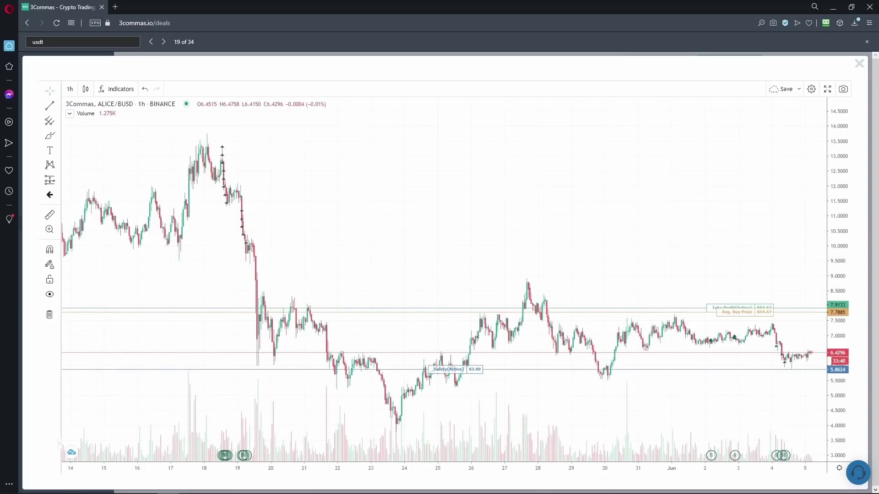
scroll(796, 320, down, 1)
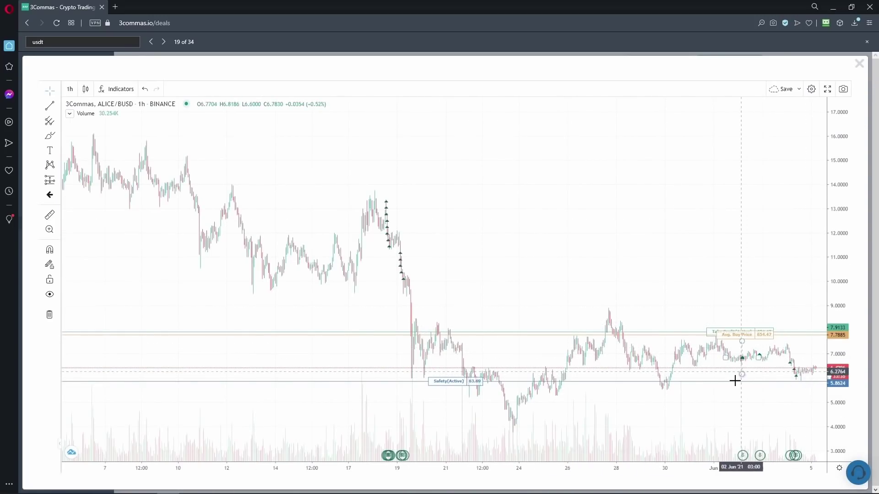
drag(739, 408, 667, 408)
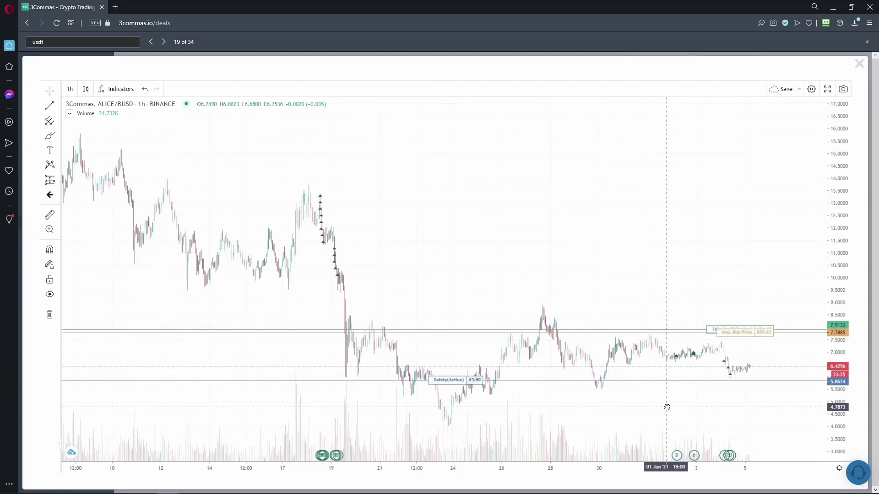
click(859, 63)
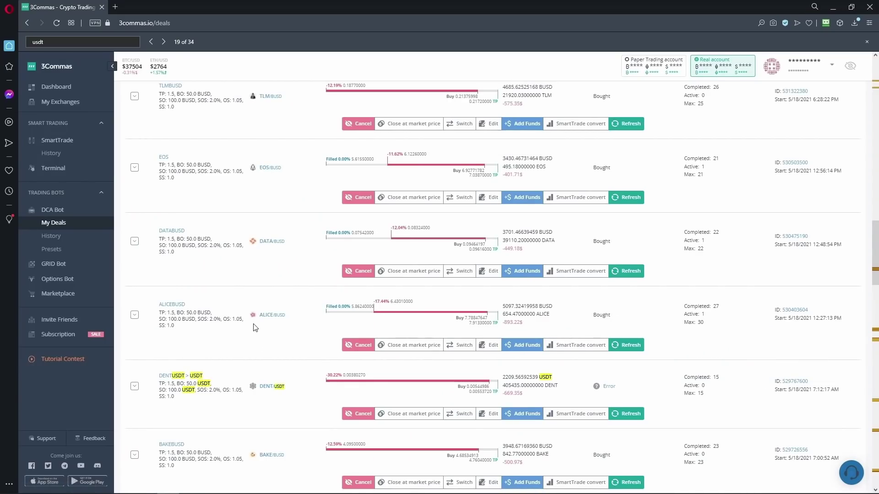
scroll(727, 344, up, 2)
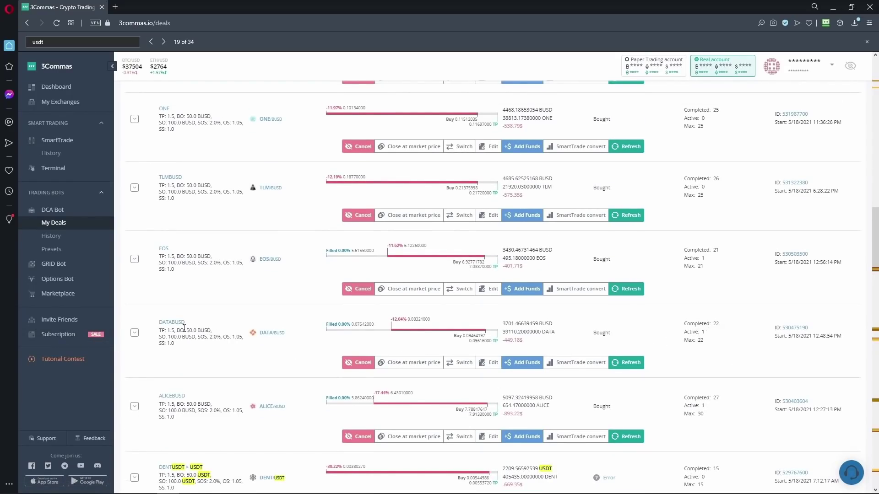
drag(702, 331, 708, 335)
click(719, 343)
- Edit the DATABUSD deal, changing max safety trades from 22 to 25, and save
drag(727, 328, 685, 321)
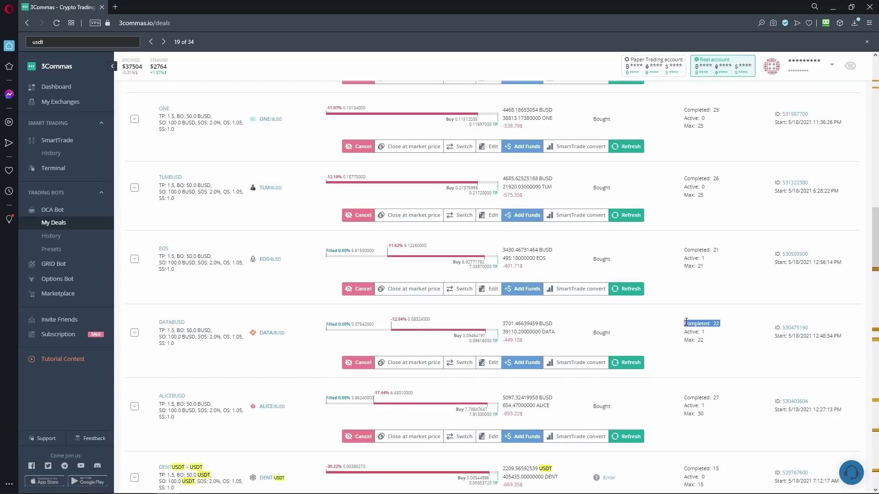
click(491, 363)
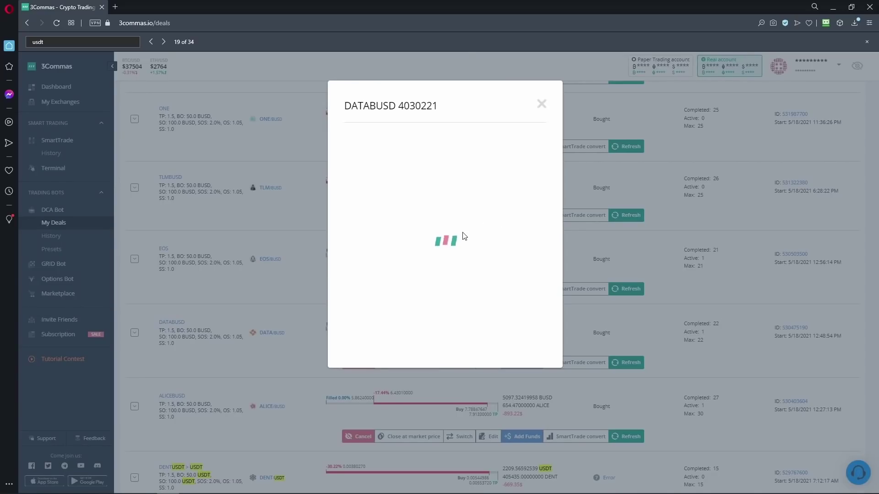
drag(471, 270, 451, 271)
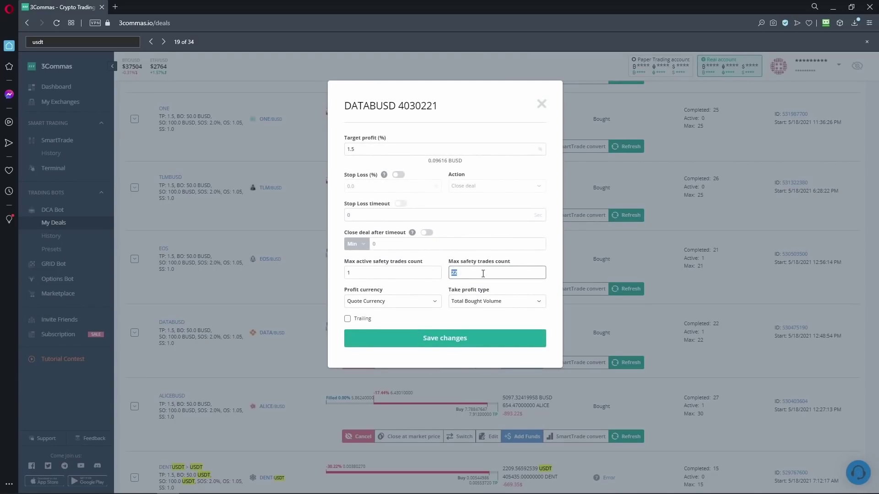
click(449, 334)
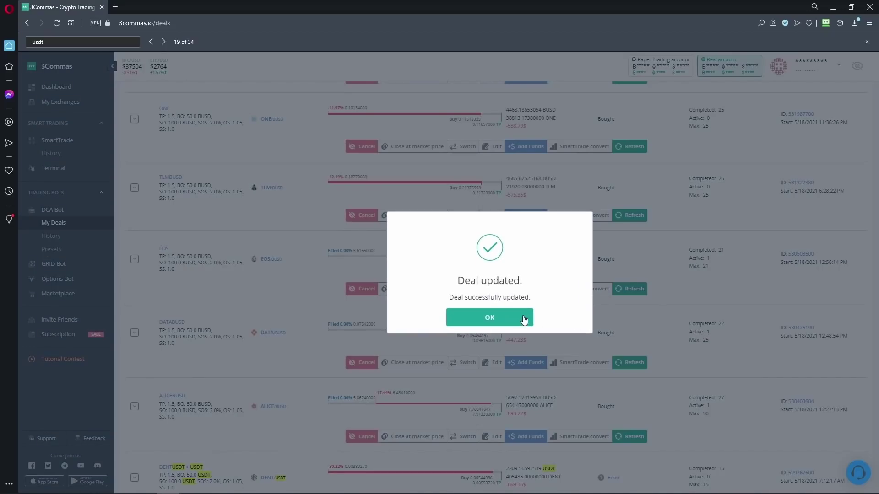
click(524, 319)
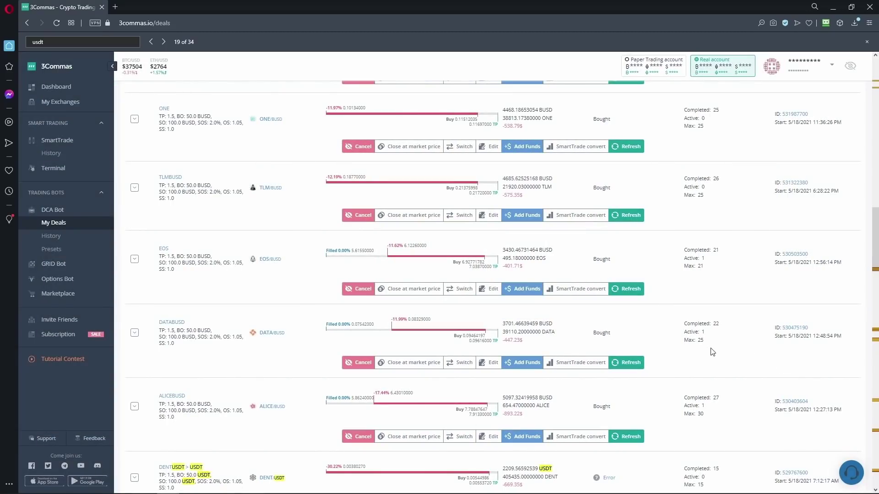
scroll(722, 343, up, 15)
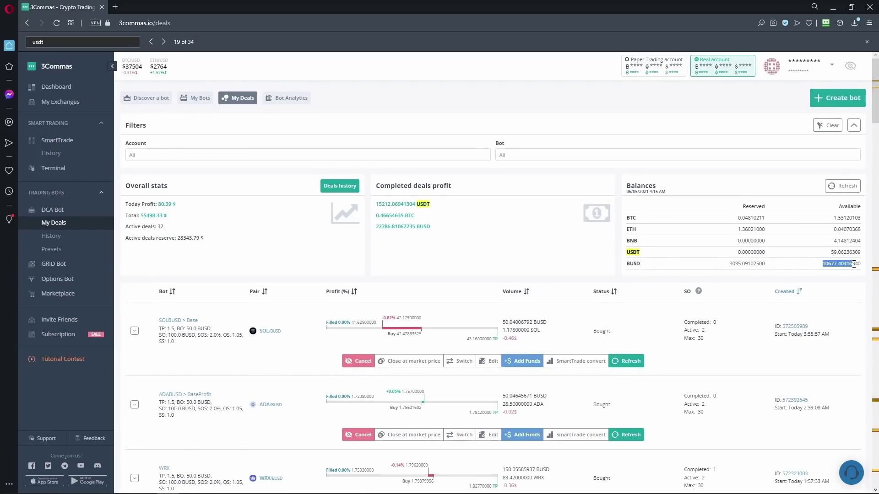
scroll(780, 313, down, 6)
scroll(779, 313, down, 4)
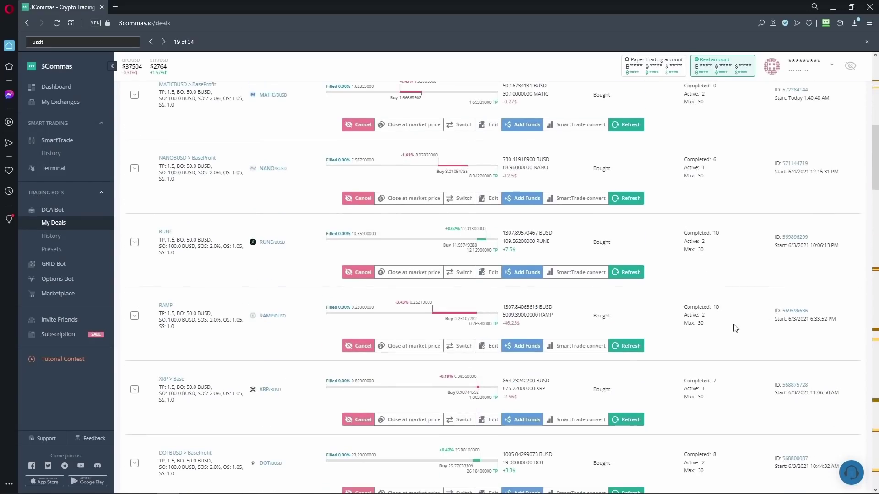
scroll(673, 352, up, 10)
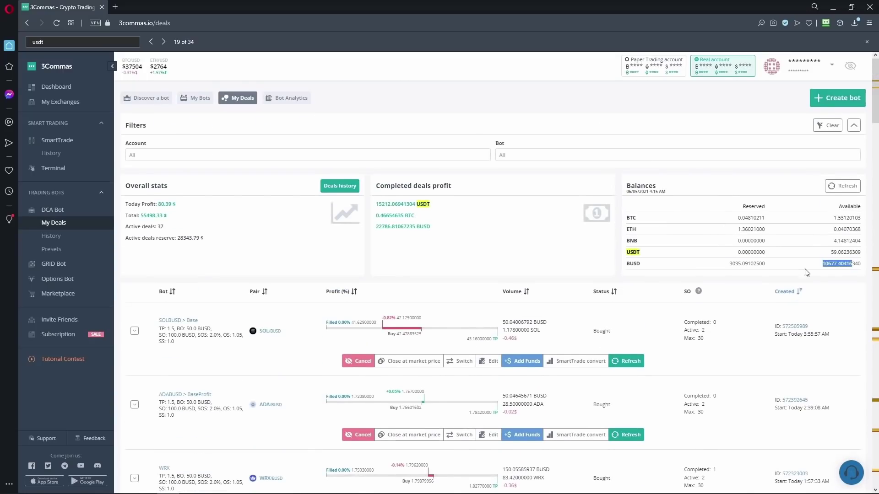
scroll(674, 350, down, 1)
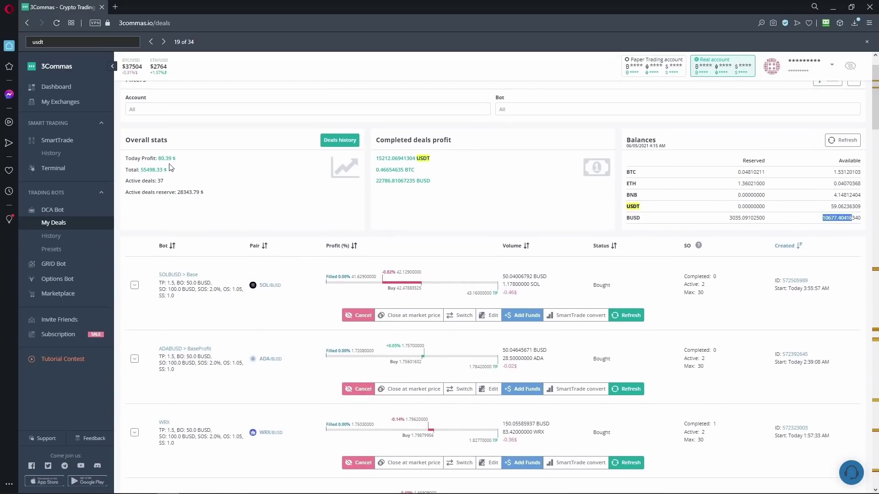
drag(149, 157, 224, 415)
scroll(277, 222, down, 3)
click(247, 415)
scroll(619, 252, up, 2)
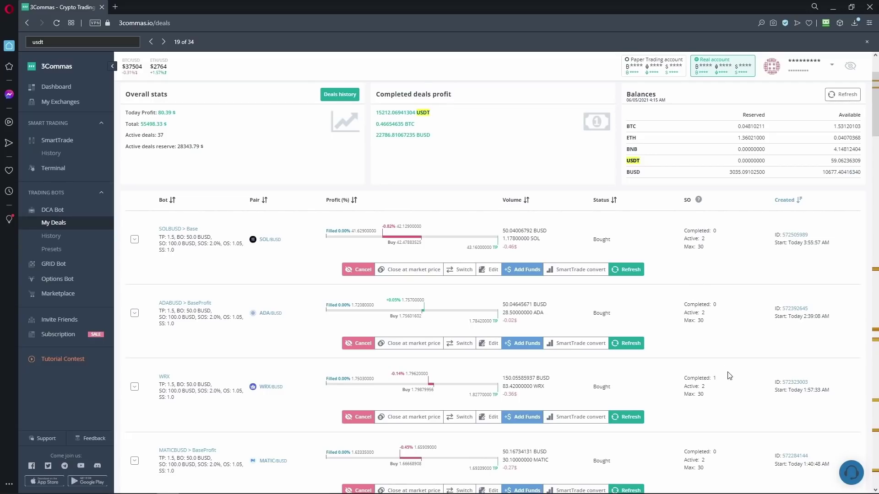
scroll(727, 372, down, 6)
scroll(734, 368, down, 10)
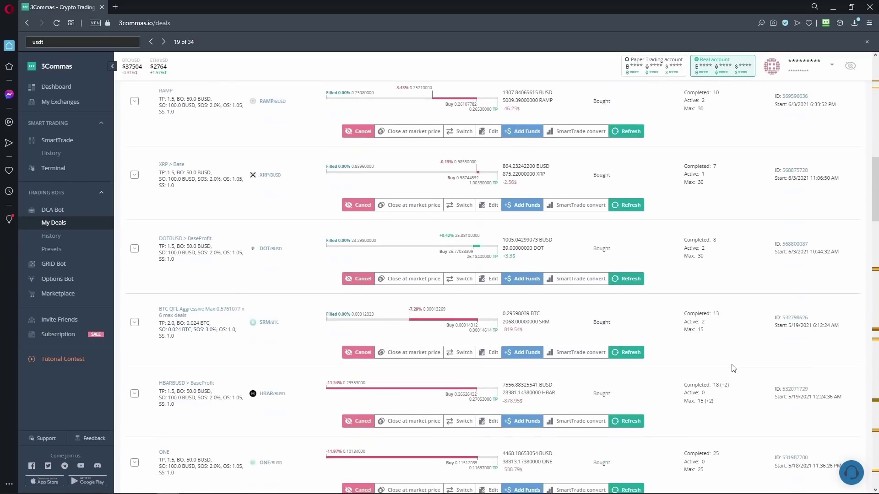
scroll(284, 385, down, 6)
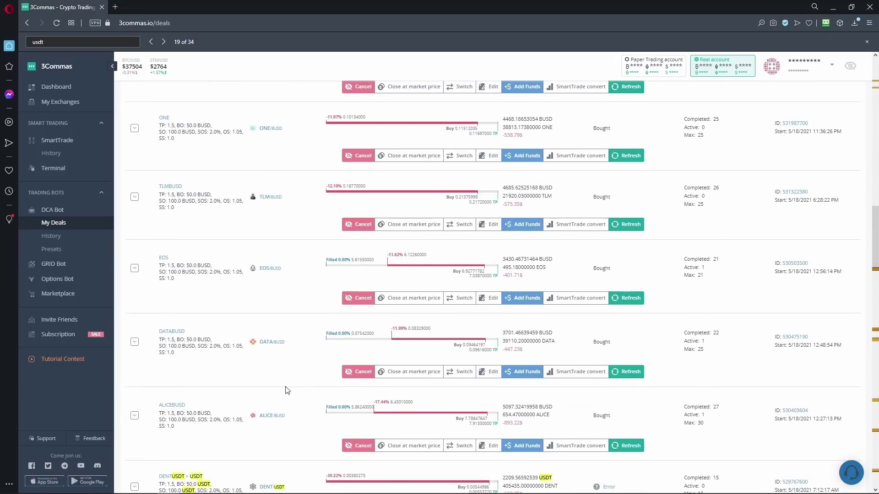
scroll(245, 394, up, 5)
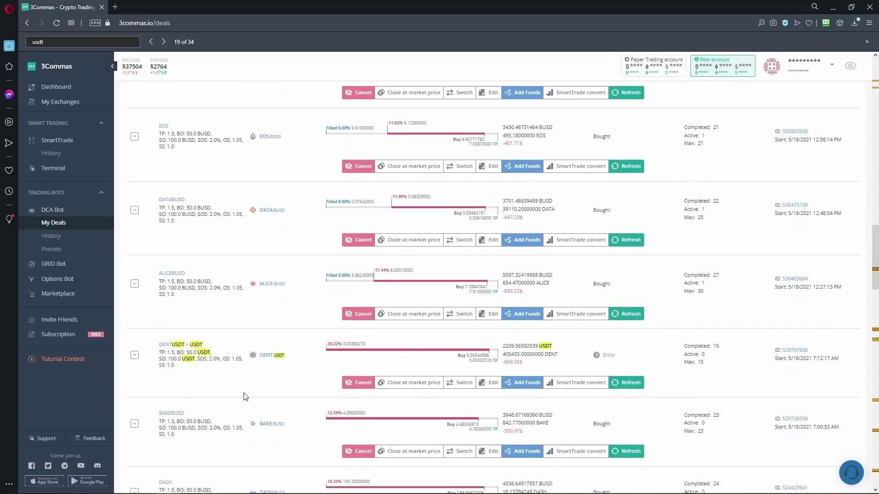
scroll(241, 378, up, 2)
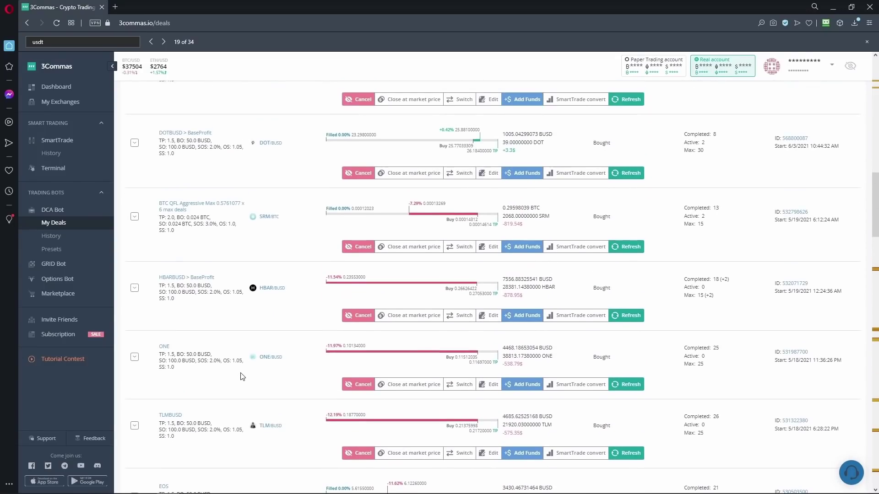
scroll(238, 398, down, 2)
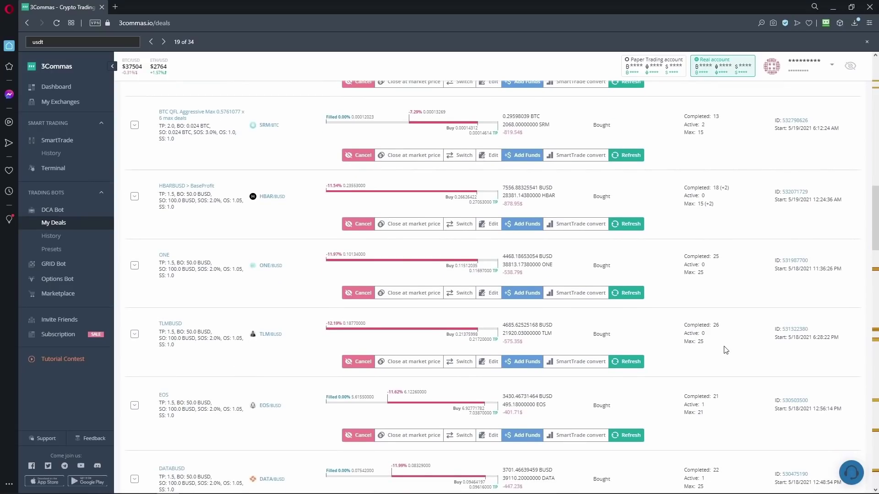
scroll(725, 350, up, 2)
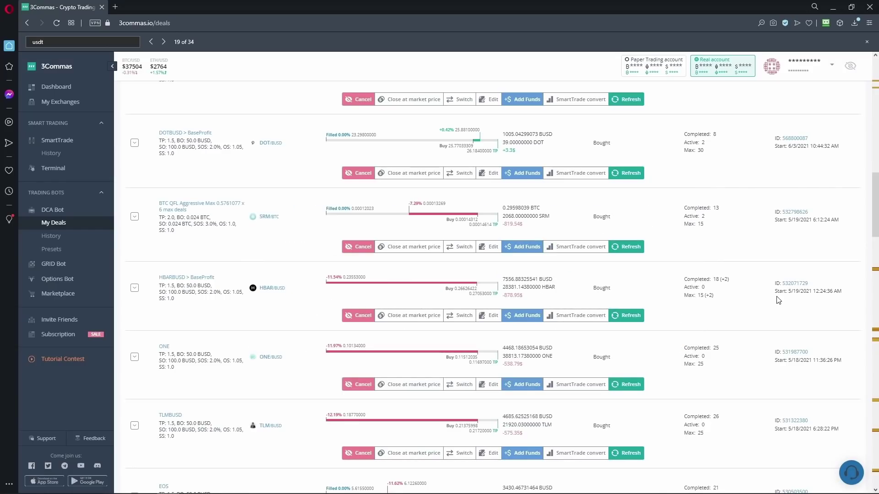
drag(769, 294, 824, 293)
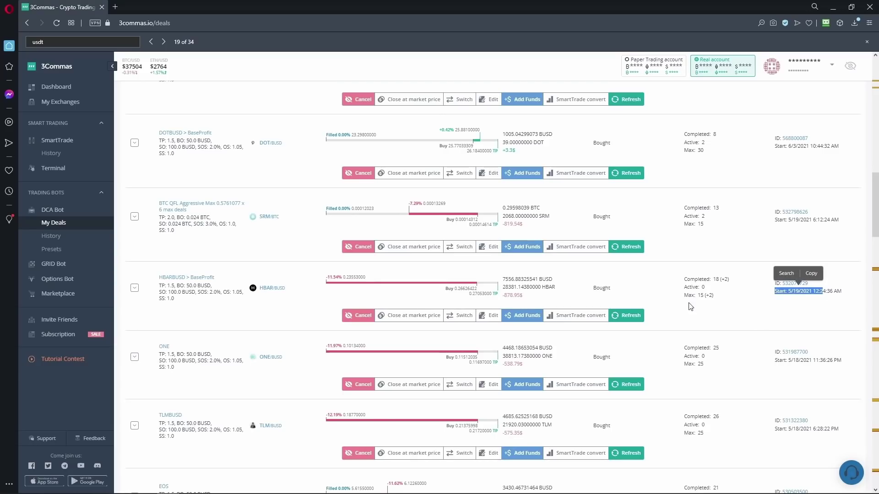
click(627, 300)
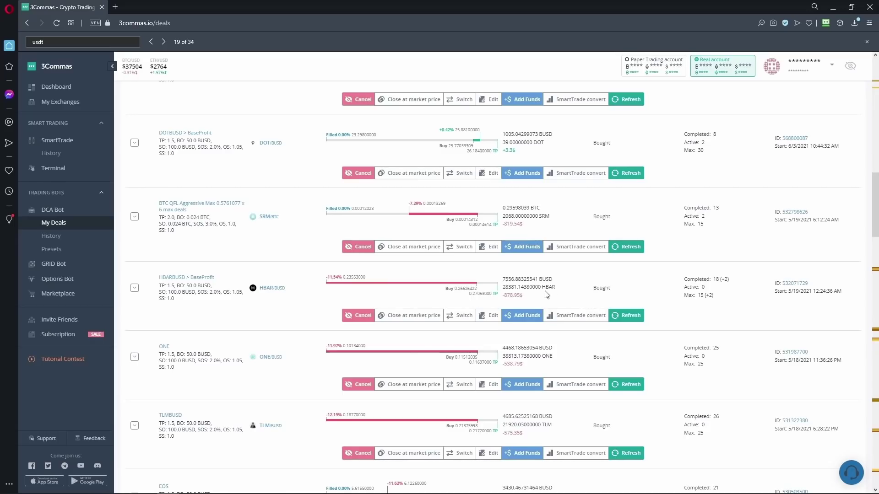
scroll(595, 302, up, 1)
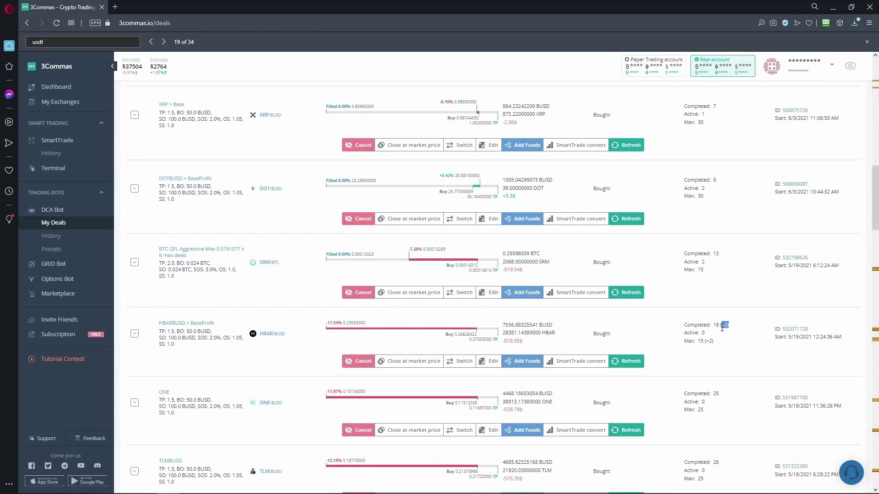
drag(731, 329, 721, 328)
click(740, 334)
click(537, 364)
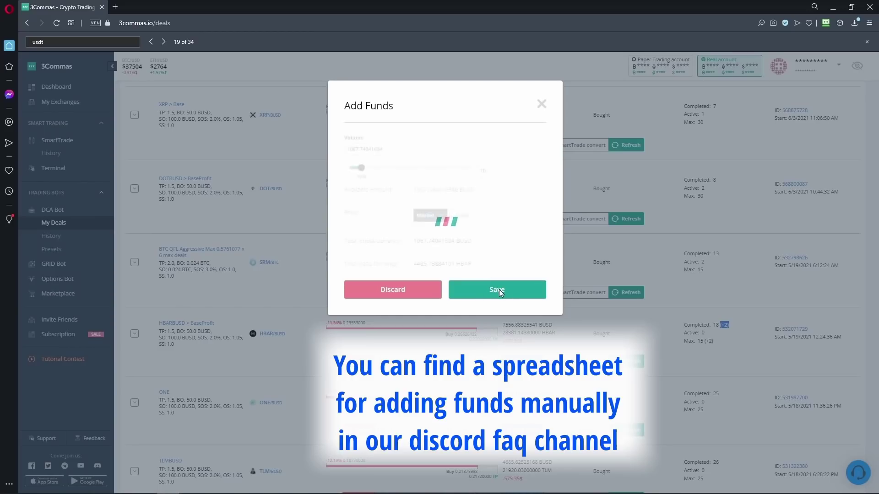
click(541, 104)
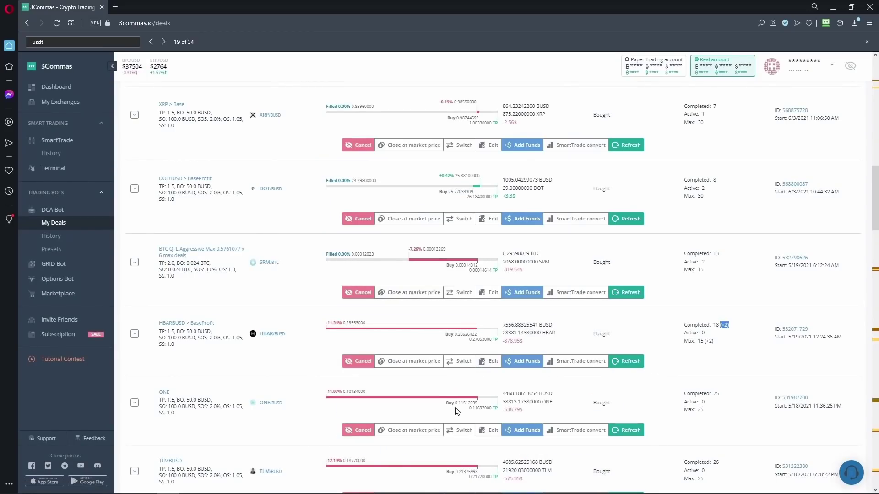
click(489, 362)
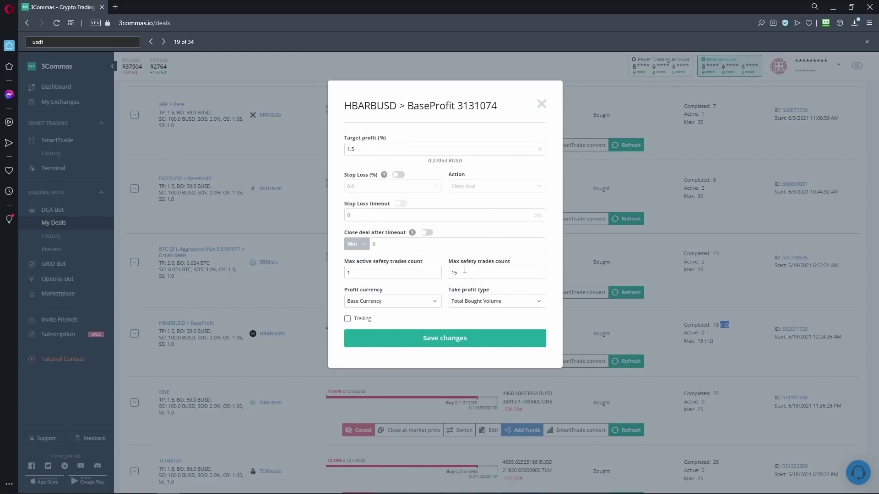
click(541, 104)
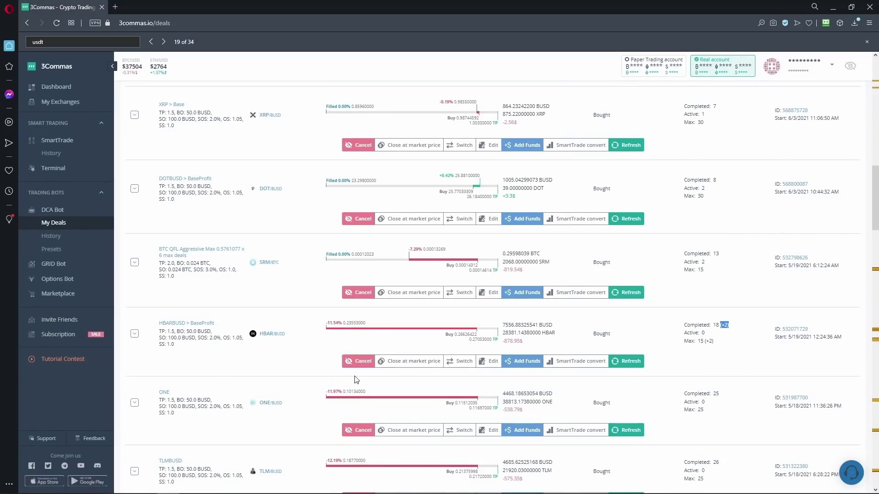
scroll(284, 361, up, 1)
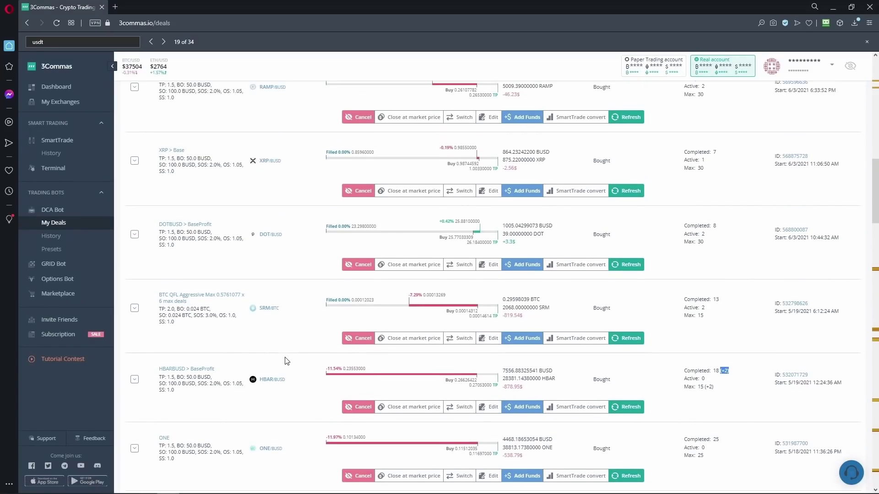
scroll(668, 302, up, 2)
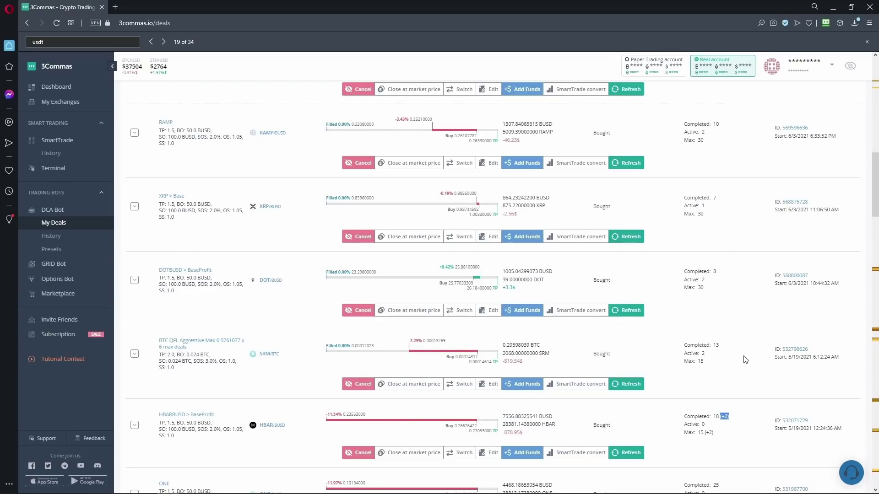
scroll(744, 362, down, 10)
scroll(738, 380, down, 10)
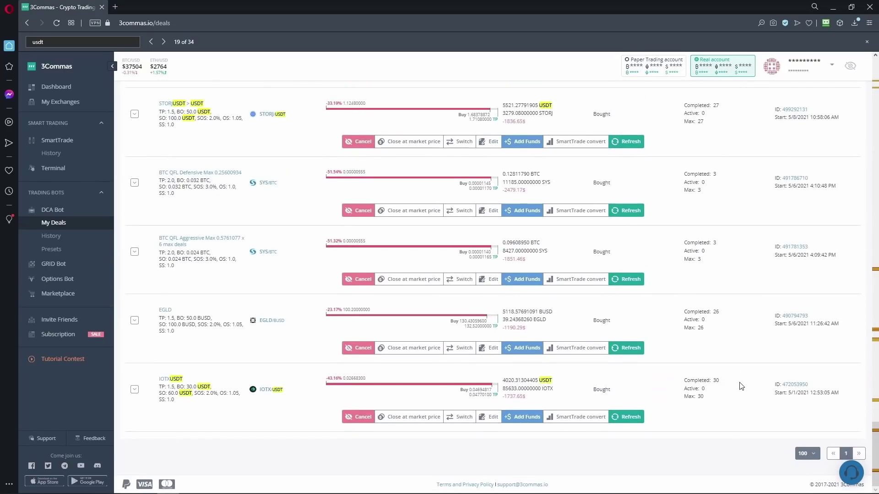
scroll(687, 311, up, 20)
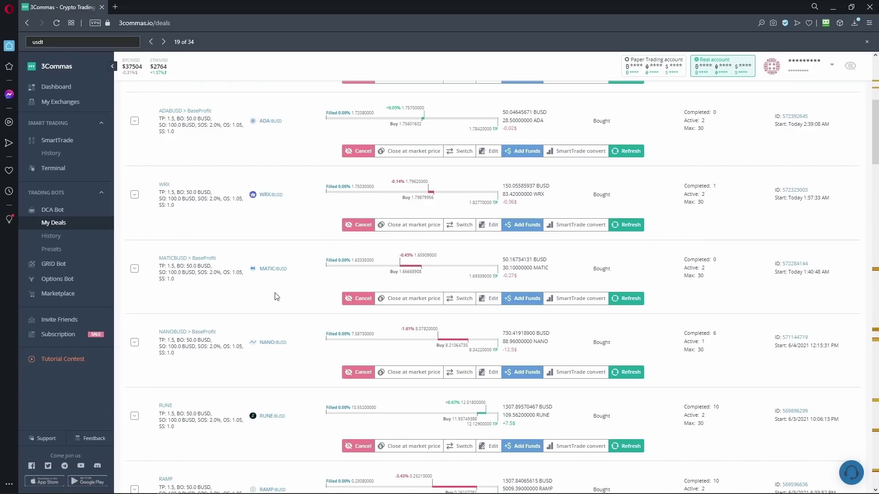
scroll(288, 306, up, 5)
scroll(304, 313, down, 6)
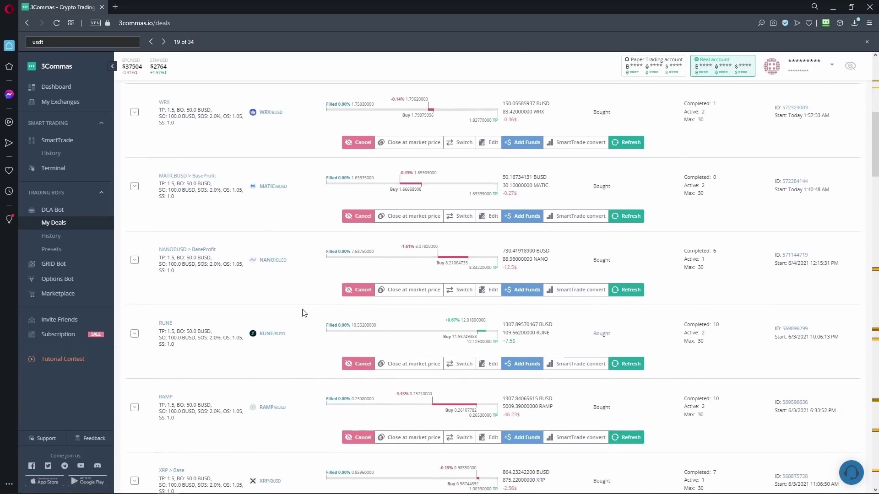
scroll(304, 313, down, 5)
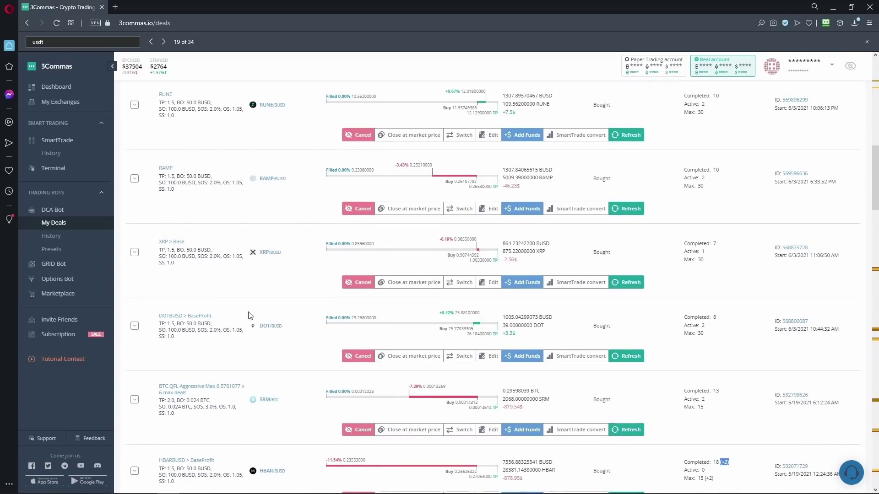
scroll(265, 349, down, 2)
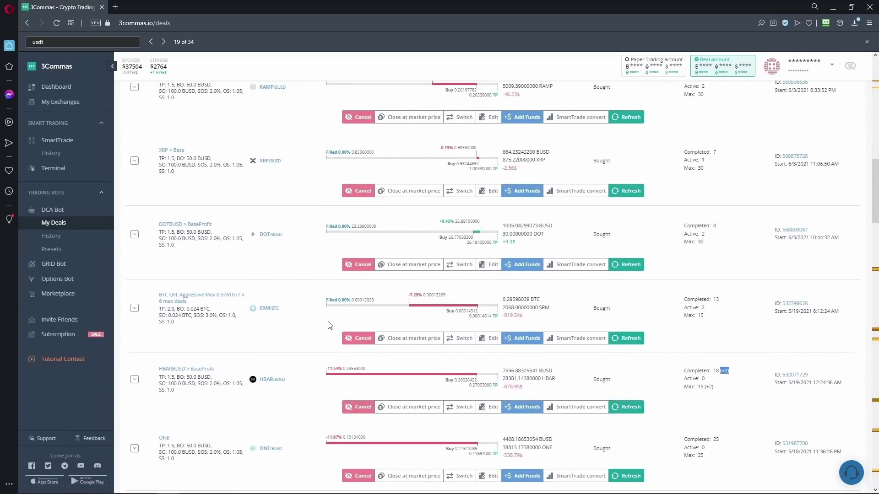
drag(786, 312, 804, 313)
click(795, 313)
click(795, 325)
drag(704, 323, 686, 322)
click(712, 323)
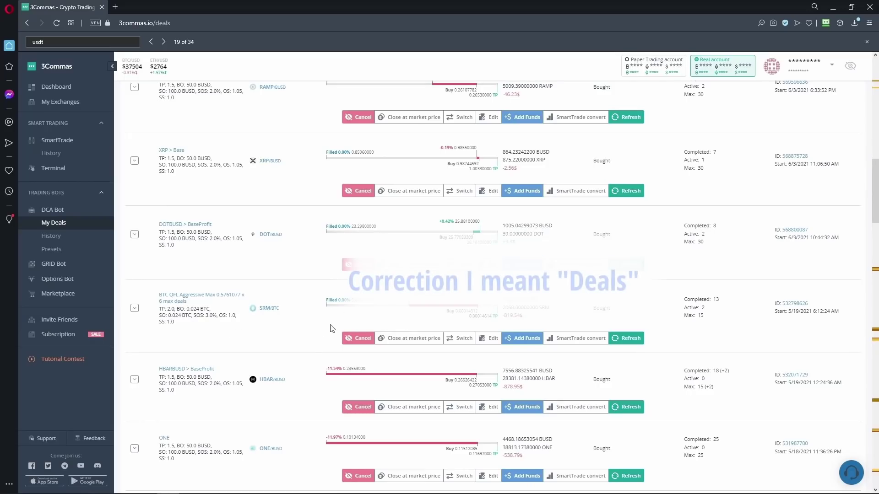
scroll(752, 327, up, 2)
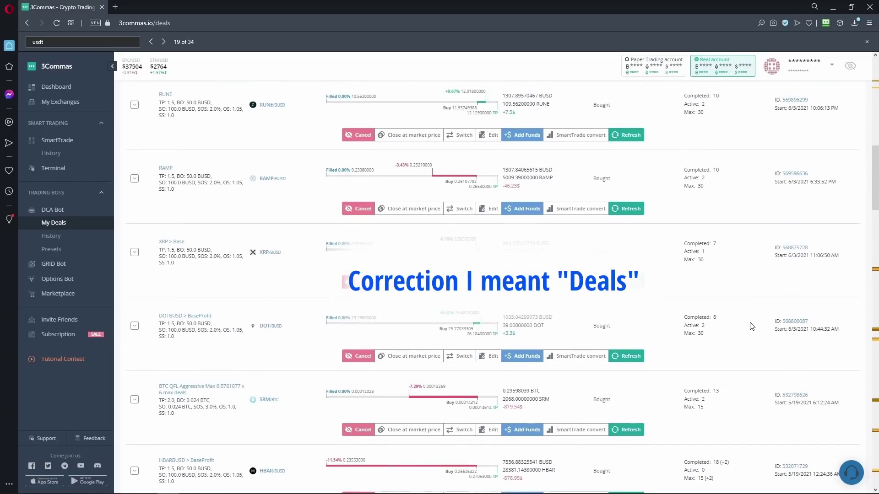
scroll(739, 332, down, 1)
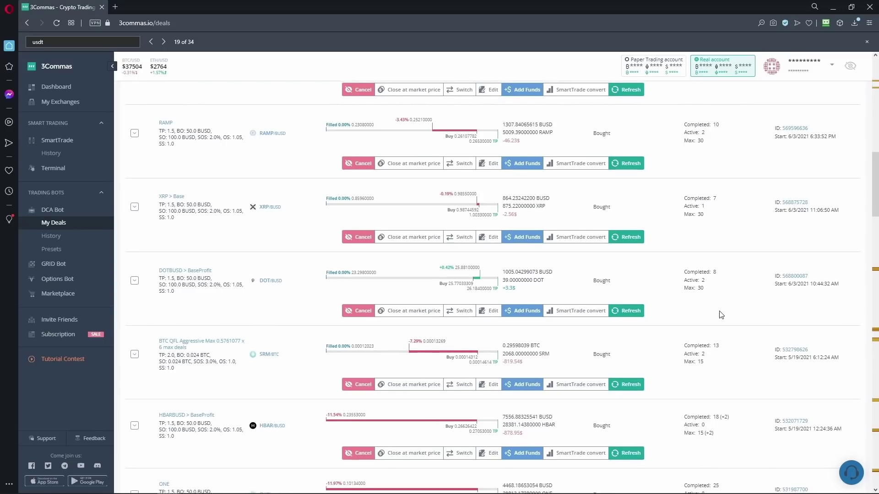
scroll(720, 315, up, 1)
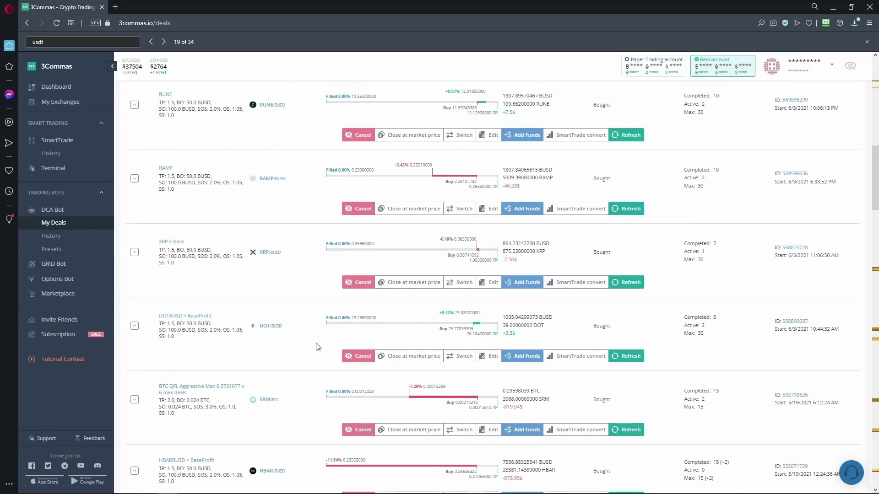
scroll(247, 348, up, 1)
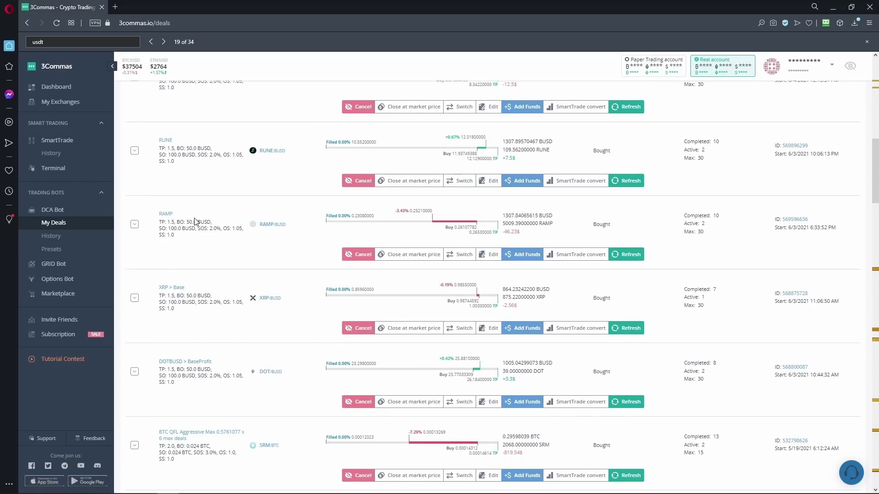
scroll(206, 280, up, 3)
scroll(215, 280, up, 5)
scroll(212, 300, down, 1)
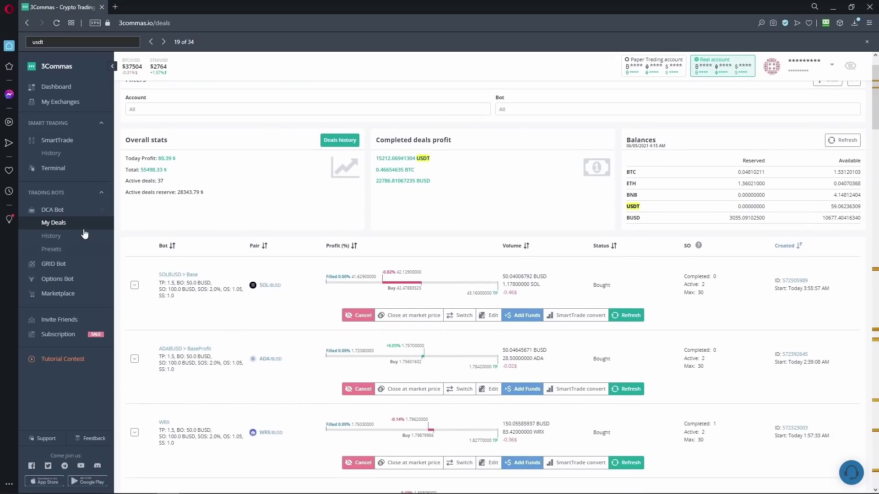
- Go to the DCA bot list and scroll through the bots
click(58, 211)
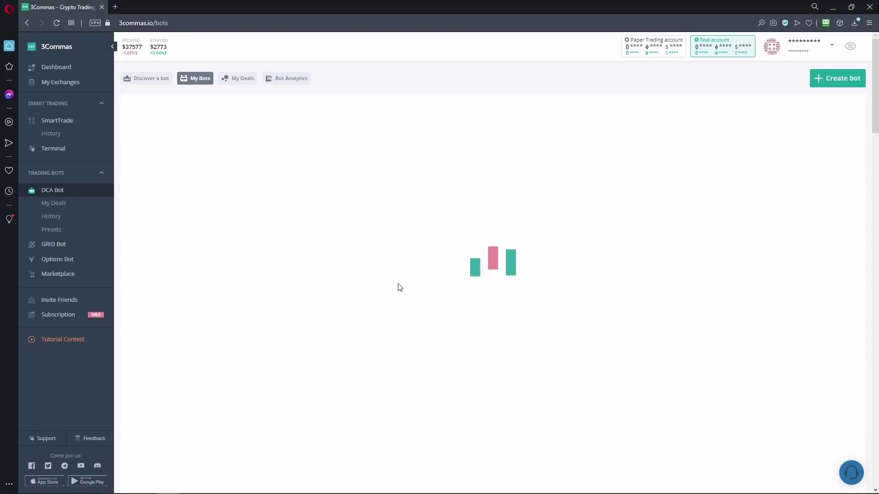
scroll(325, 301, down, 1)
scroll(325, 301, down, 3)
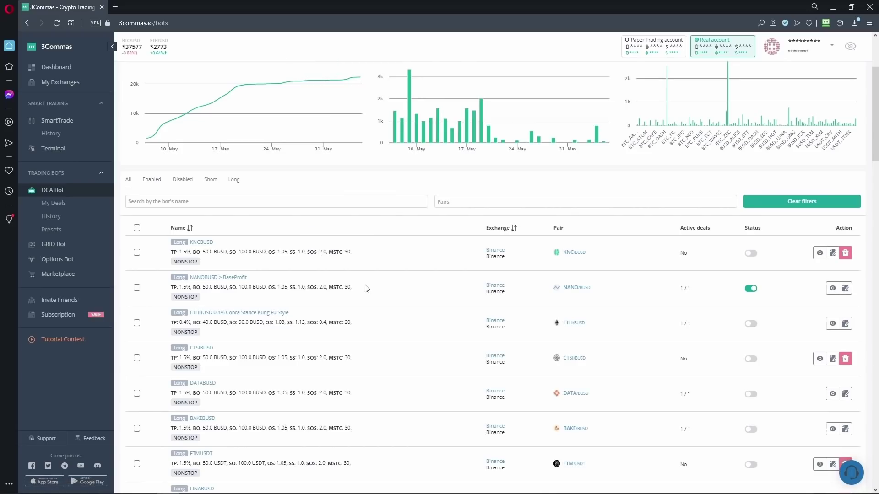
scroll(412, 279, down, 2)
scroll(413, 275, up, 2)
- Filter My Bots to Enabled, showing seven BUSD bots, and view the profit charts
click(151, 181)
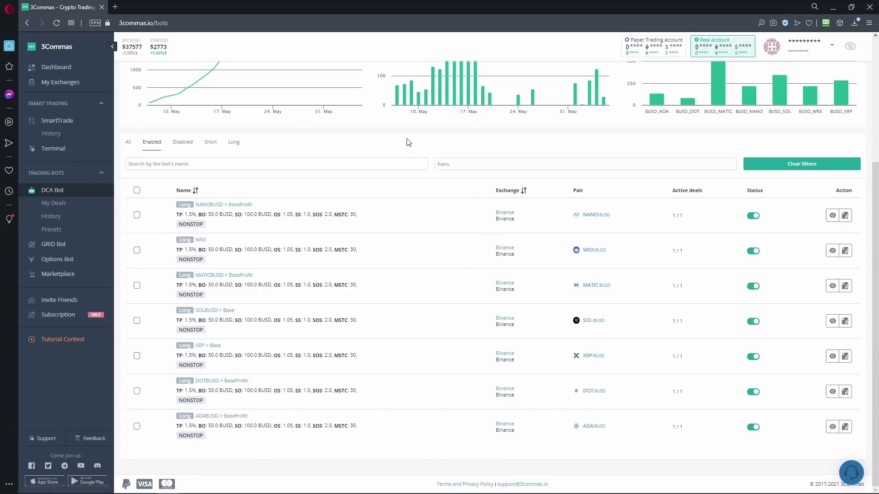
scroll(408, 240, up, 2)
scroll(407, 246, up, 2)
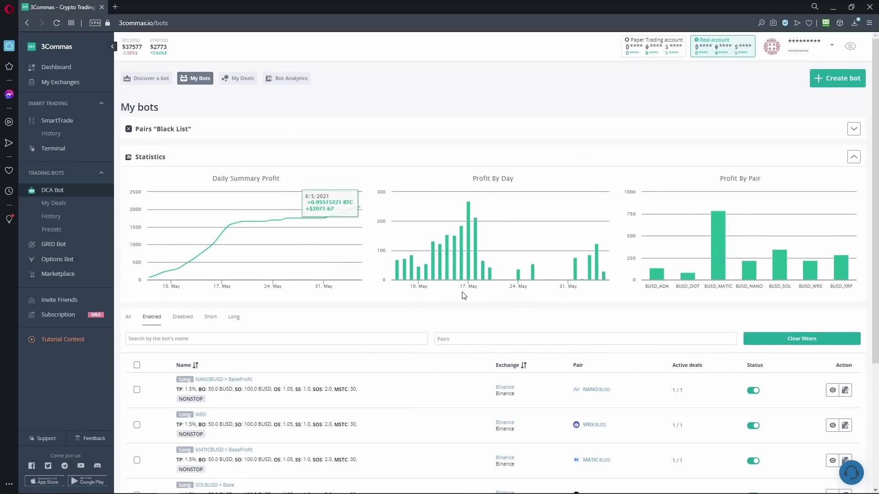
scroll(433, 257, down, 3)
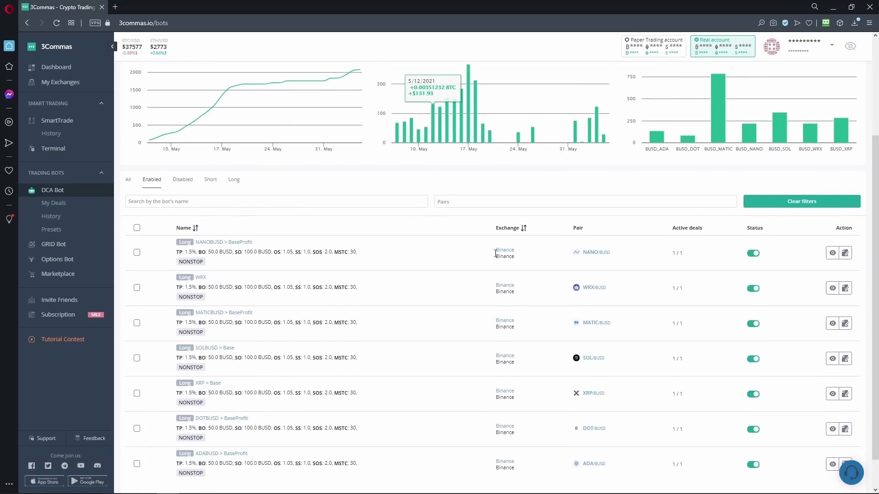
scroll(421, 321, down, 1)
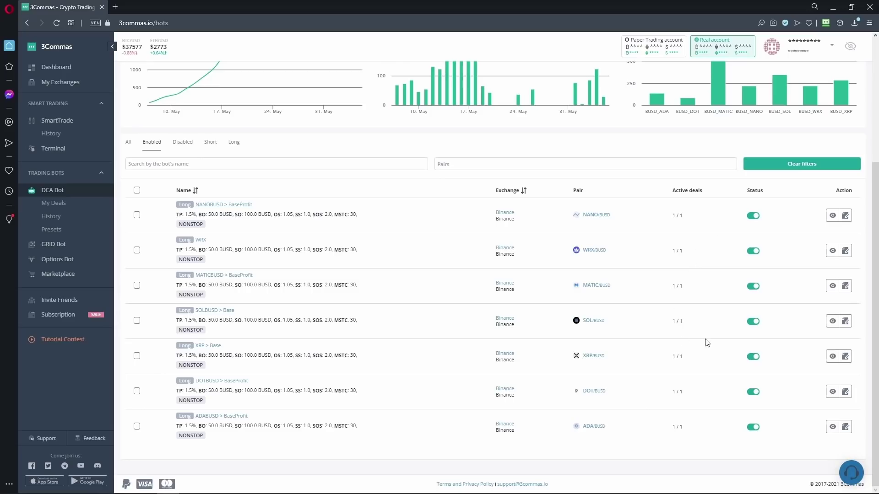
scroll(481, 188, up, 3)
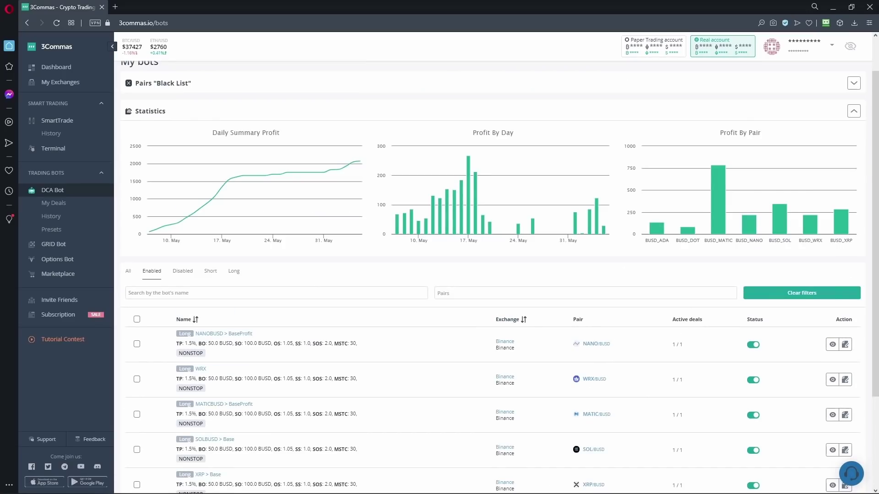